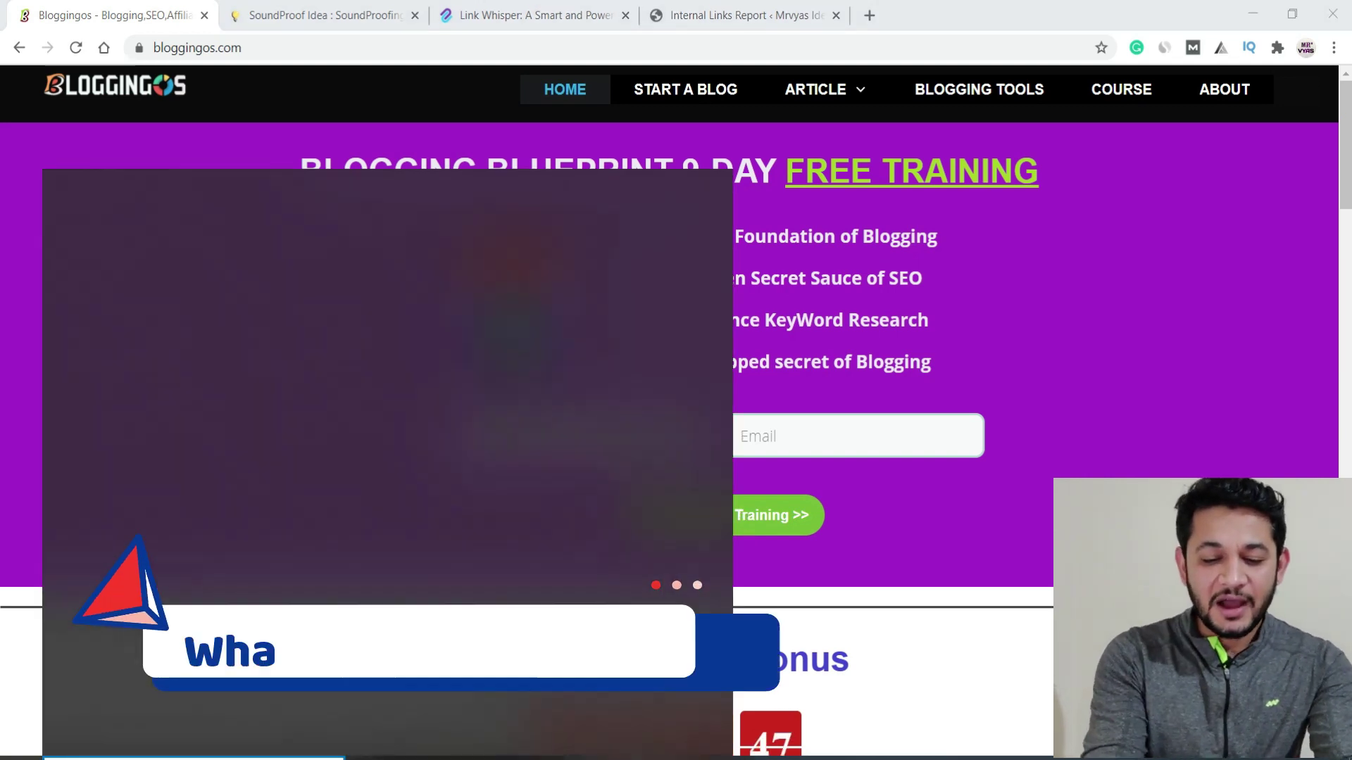
Open Paint and draw one wide rectangle with a row of three smaller rectangles below it, the middle one about 411 by 121 px
text(paint)
key(Escape)
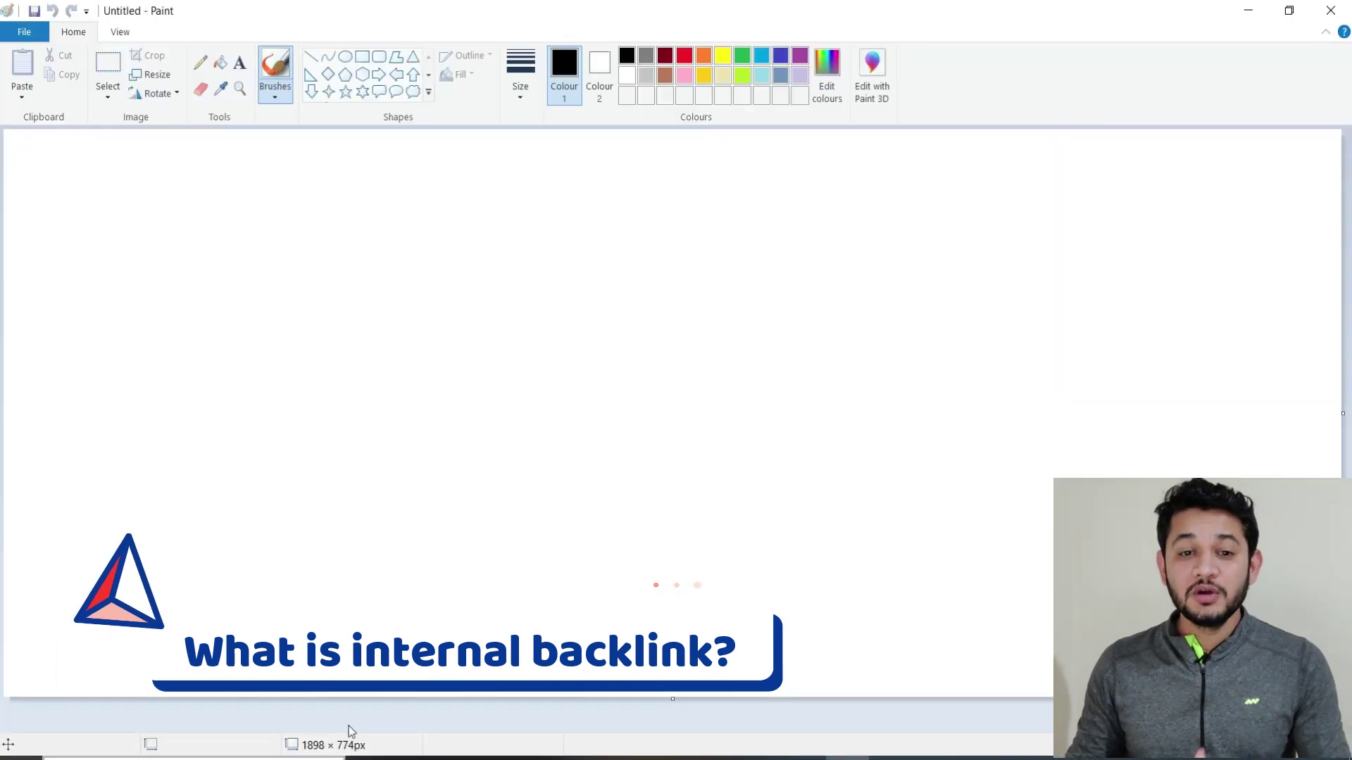
click(362, 57)
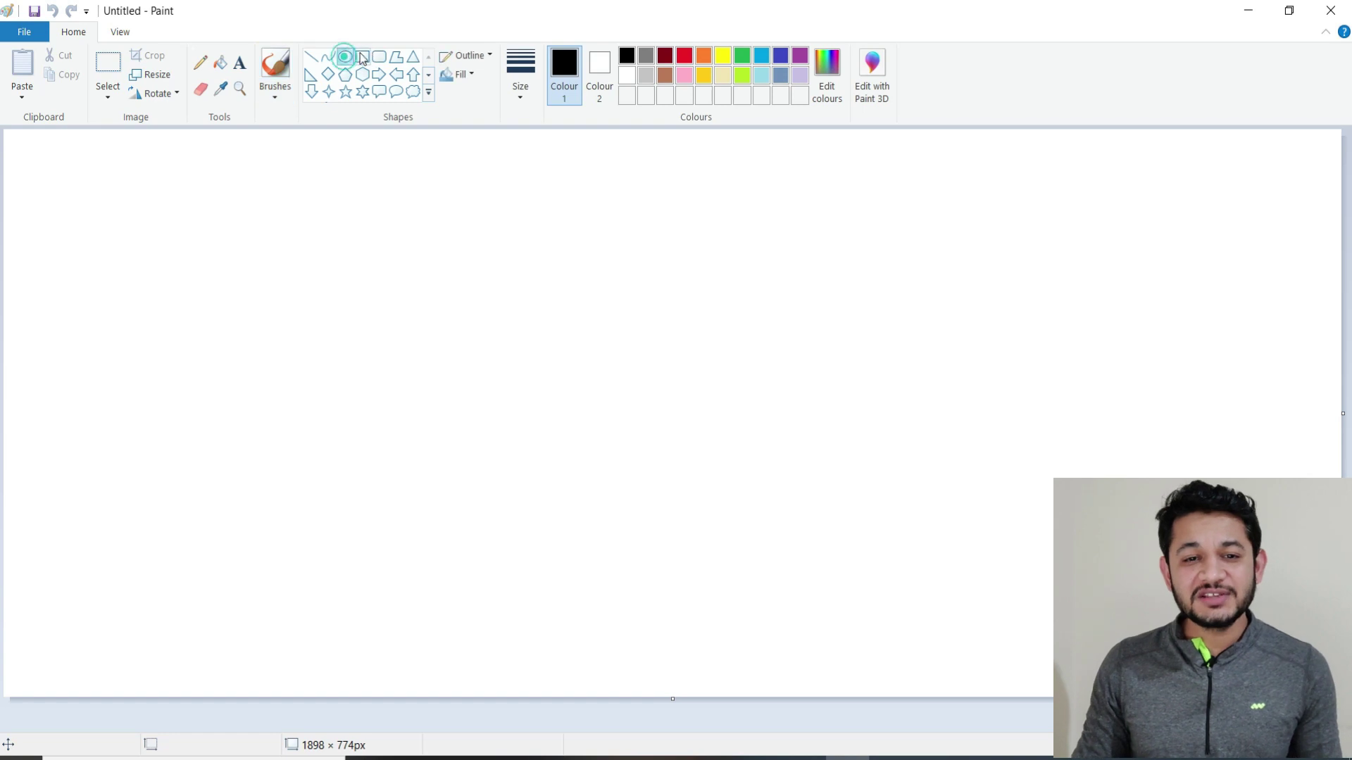
drag(407, 181, 964, 303)
click(359, 56)
drag(112, 463, 374, 536)
mouse_move(514, 456)
mouse_down()
mouse_move(575, 543)
mouse_move(804, 542)
mouse_up()
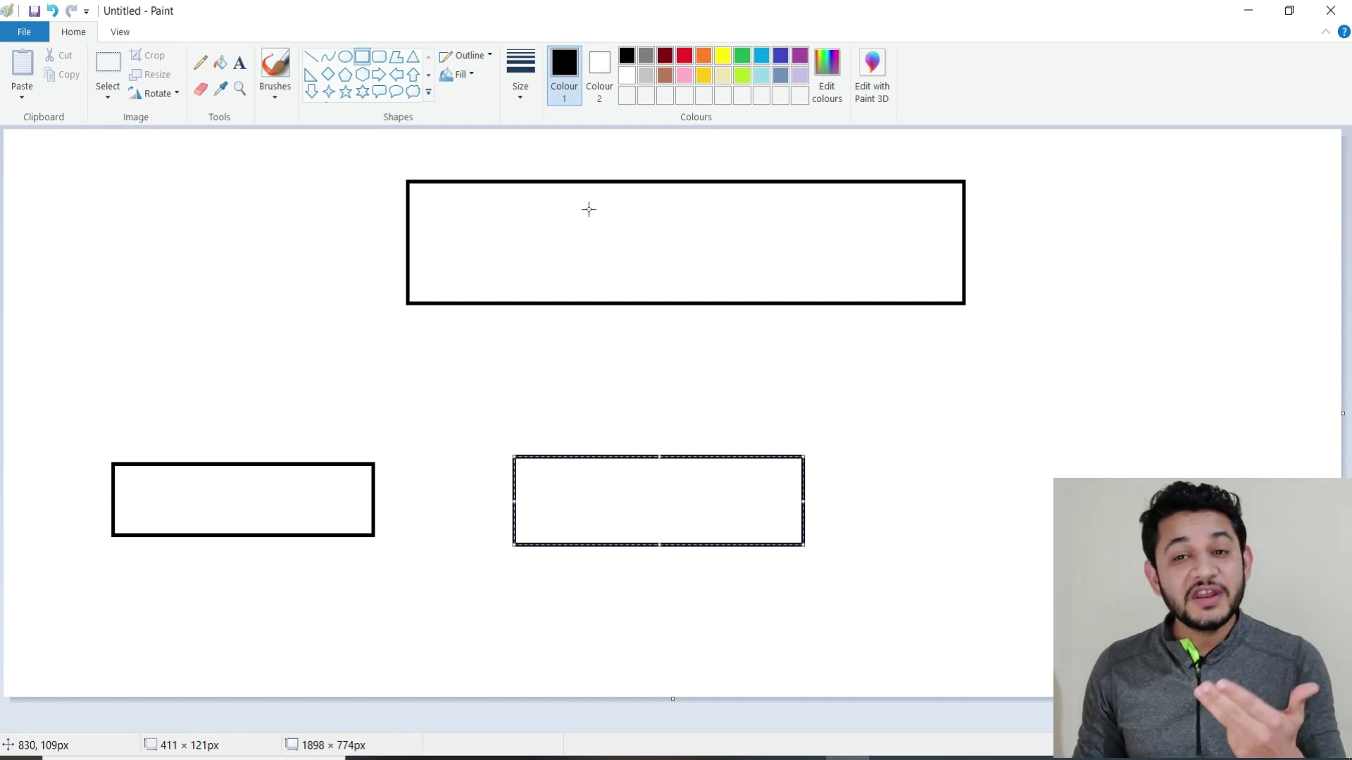
drag(1006, 465, 1275, 542)
click(211, 501)
click(657, 485)
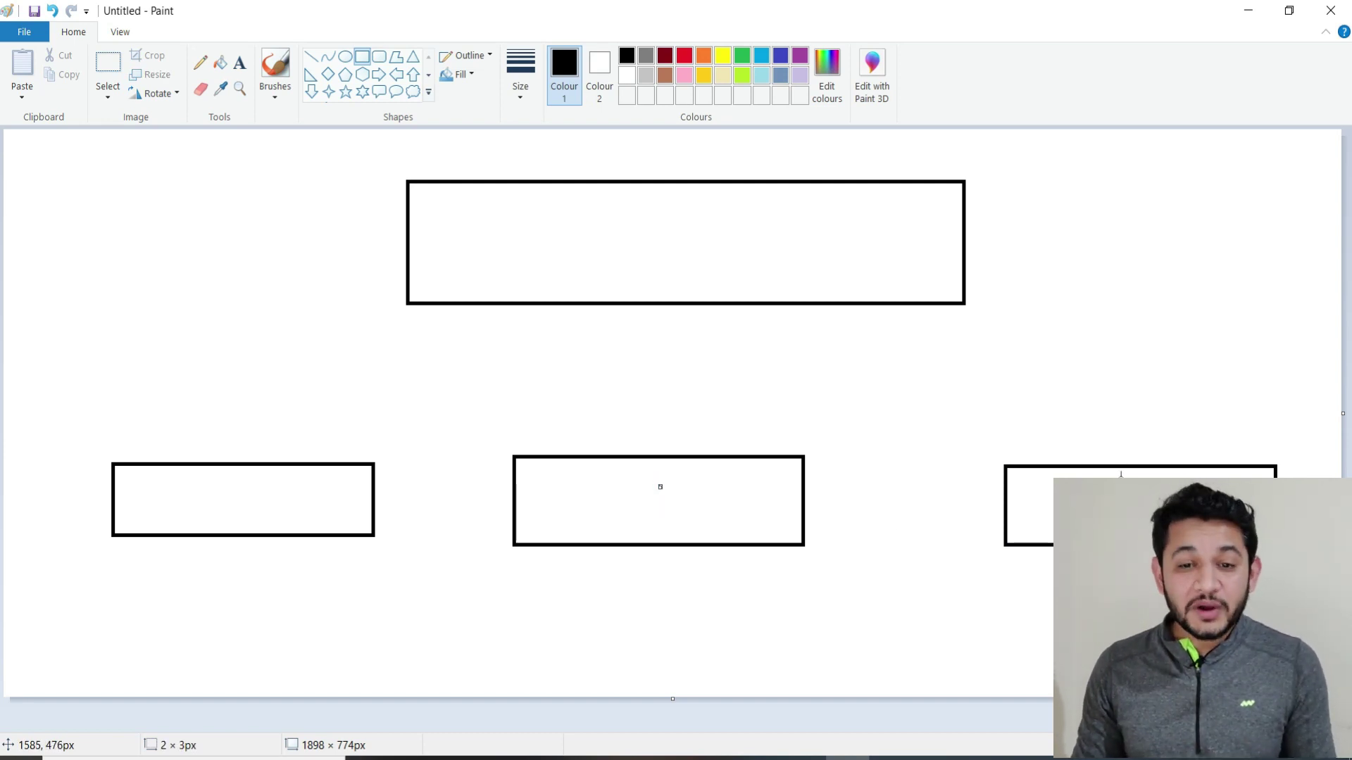
click(518, 282)
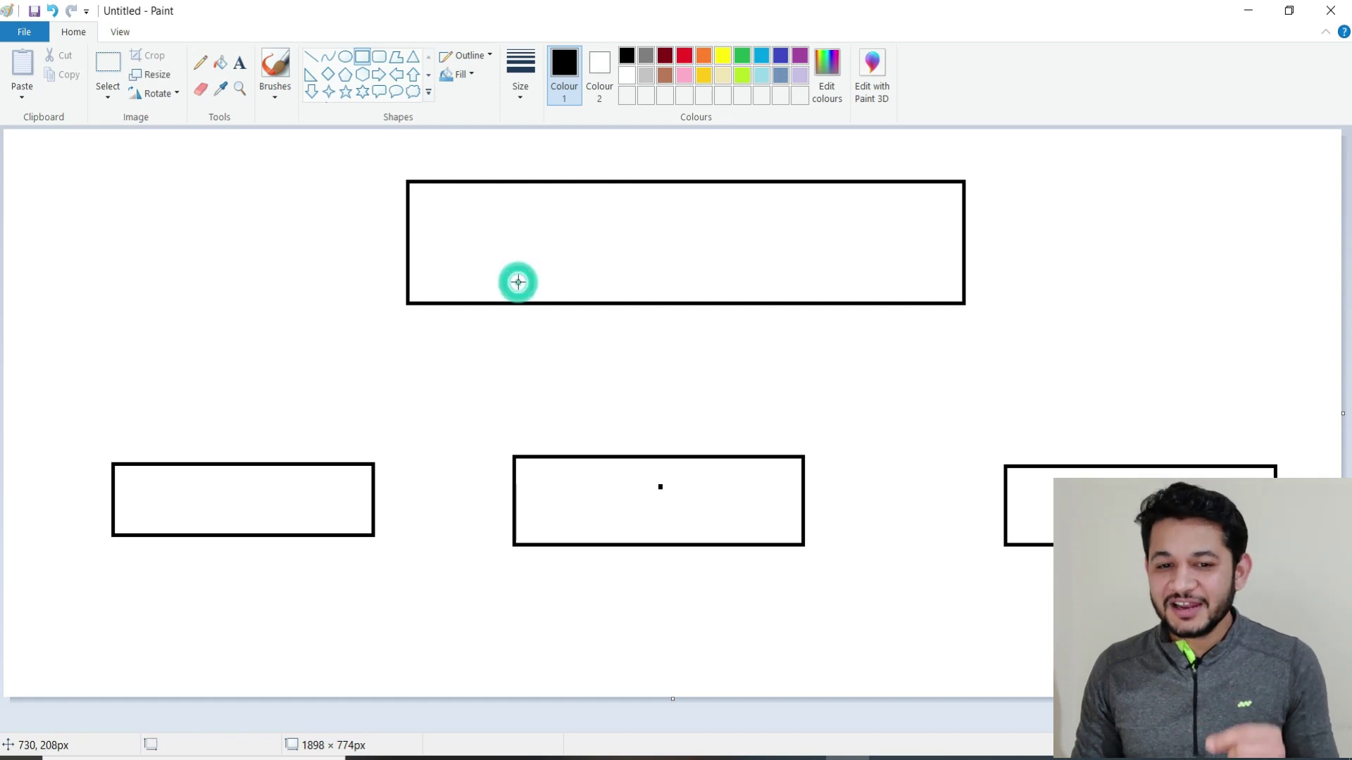
Draw three straight lines linking the wide upper rectangle to each of the three smaller rectangles below
click(311, 56)
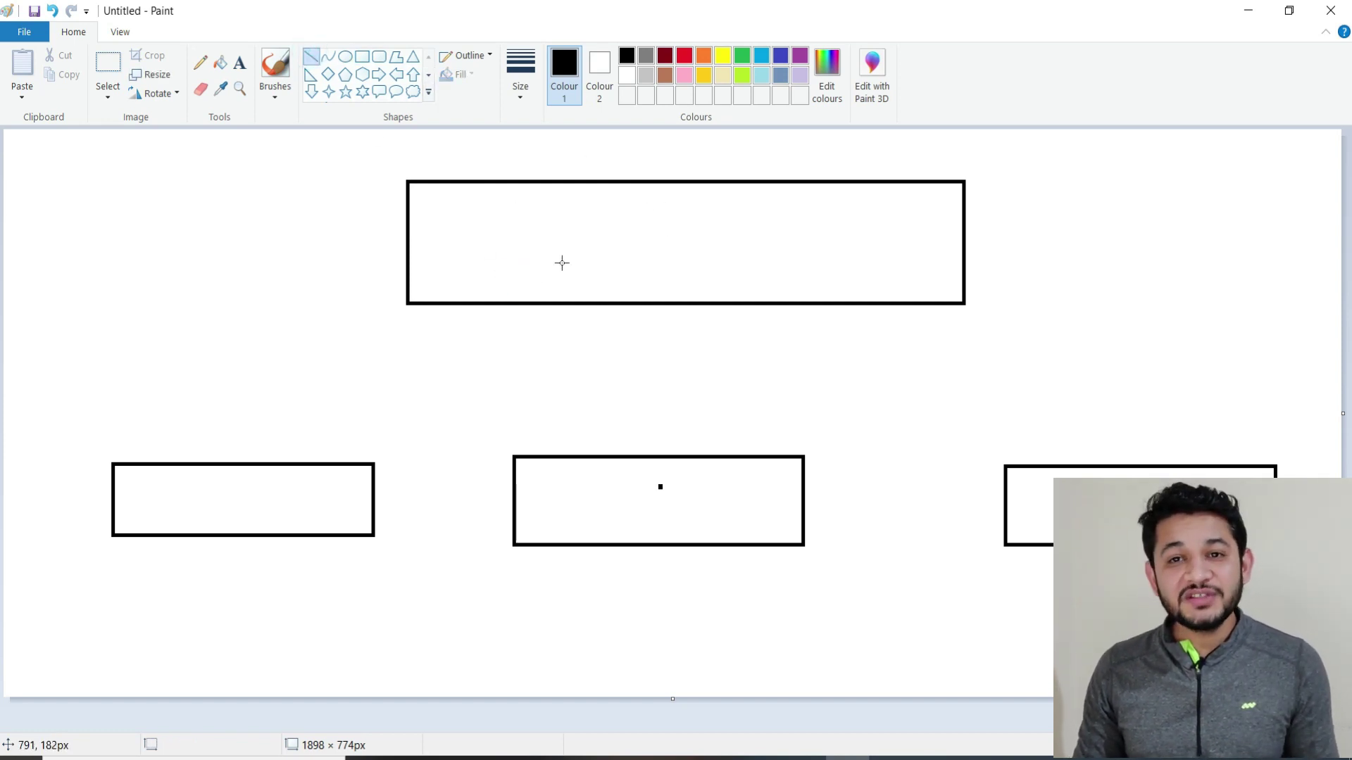
drag(527, 276, 302, 451)
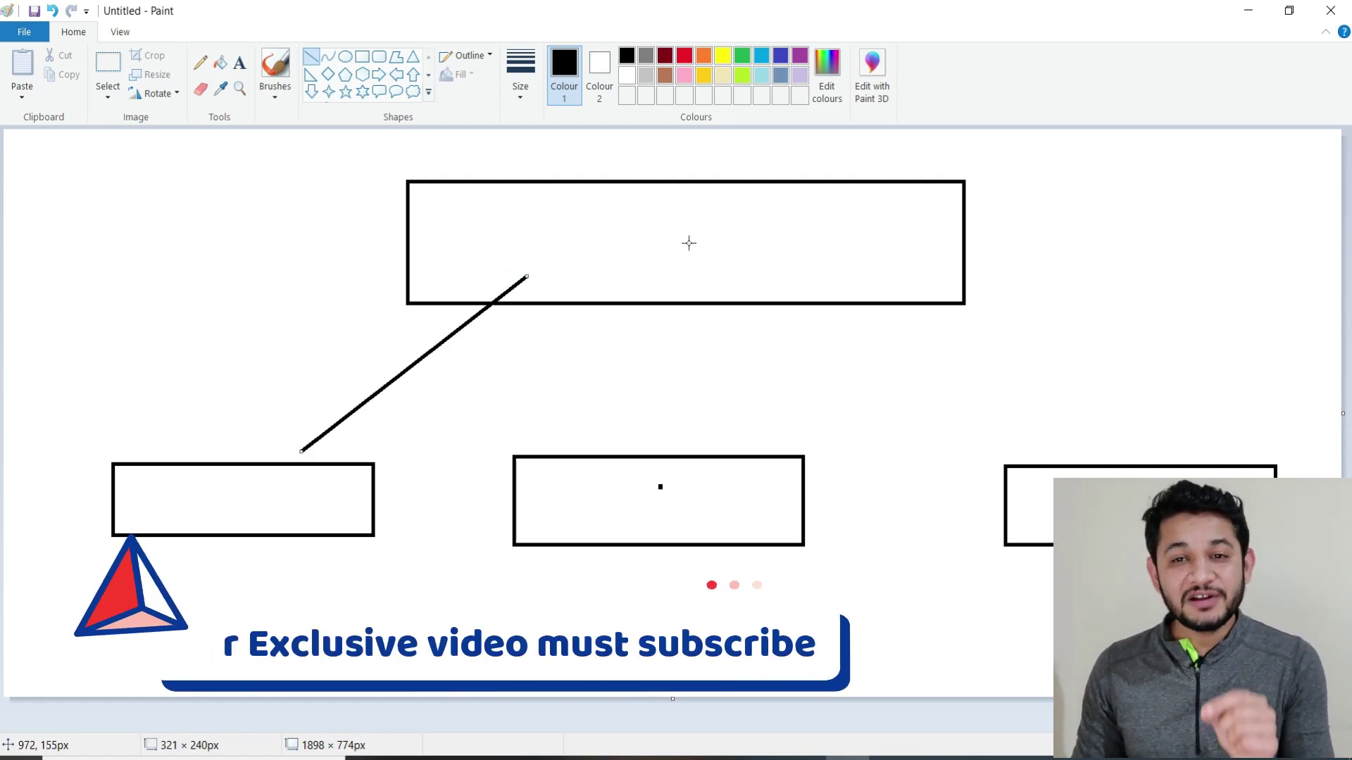
drag(689, 243, 686, 437)
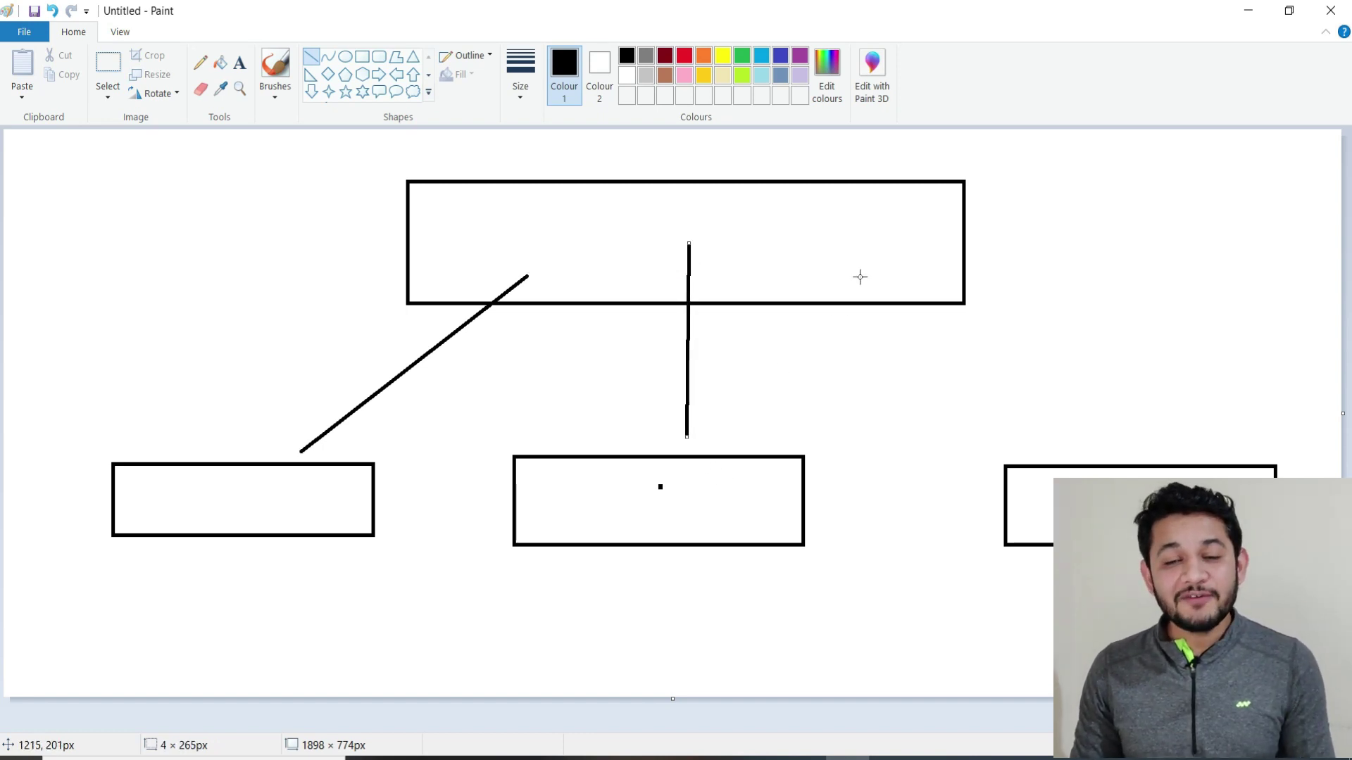
drag(855, 255, 1057, 452)
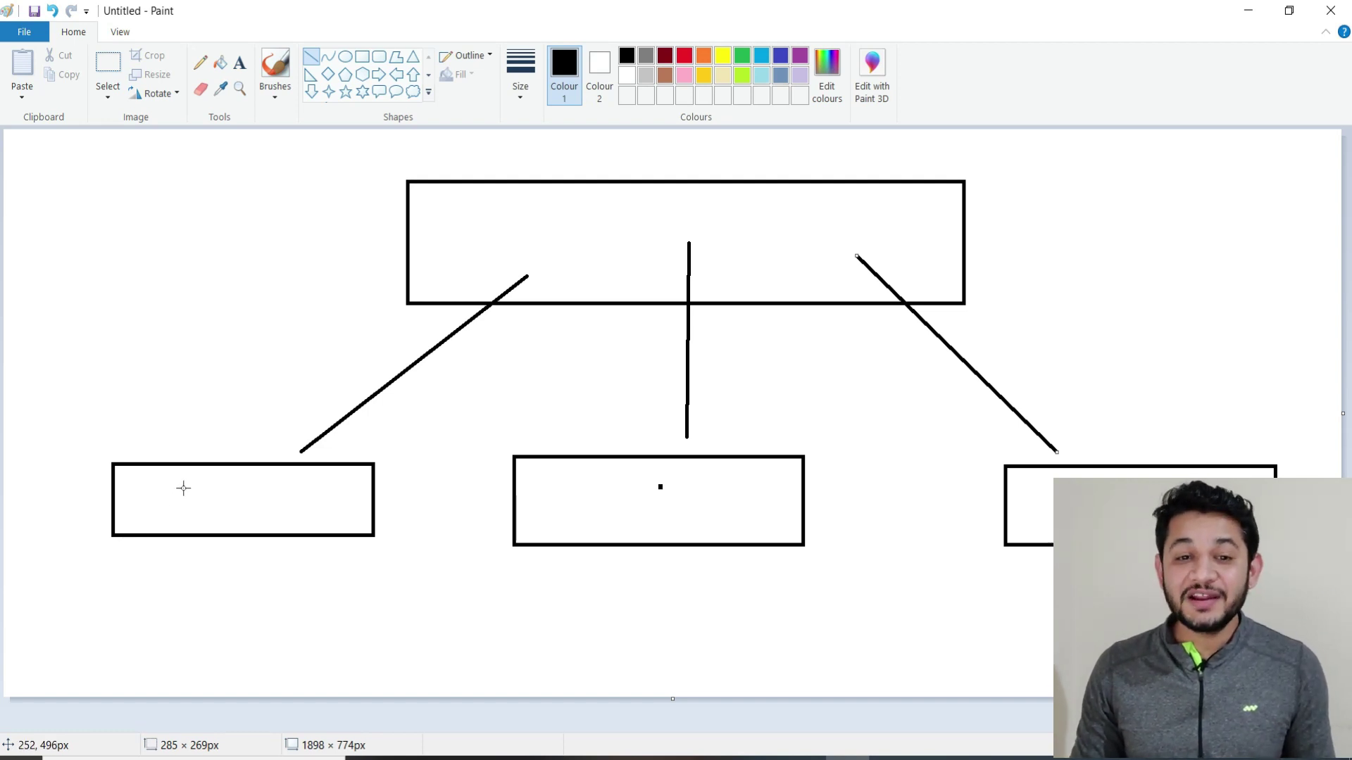
Draw two near-vertical lines rising above the lower-left rectangle, about 251 px and 262 px tall
drag(194, 447, 200, 264)
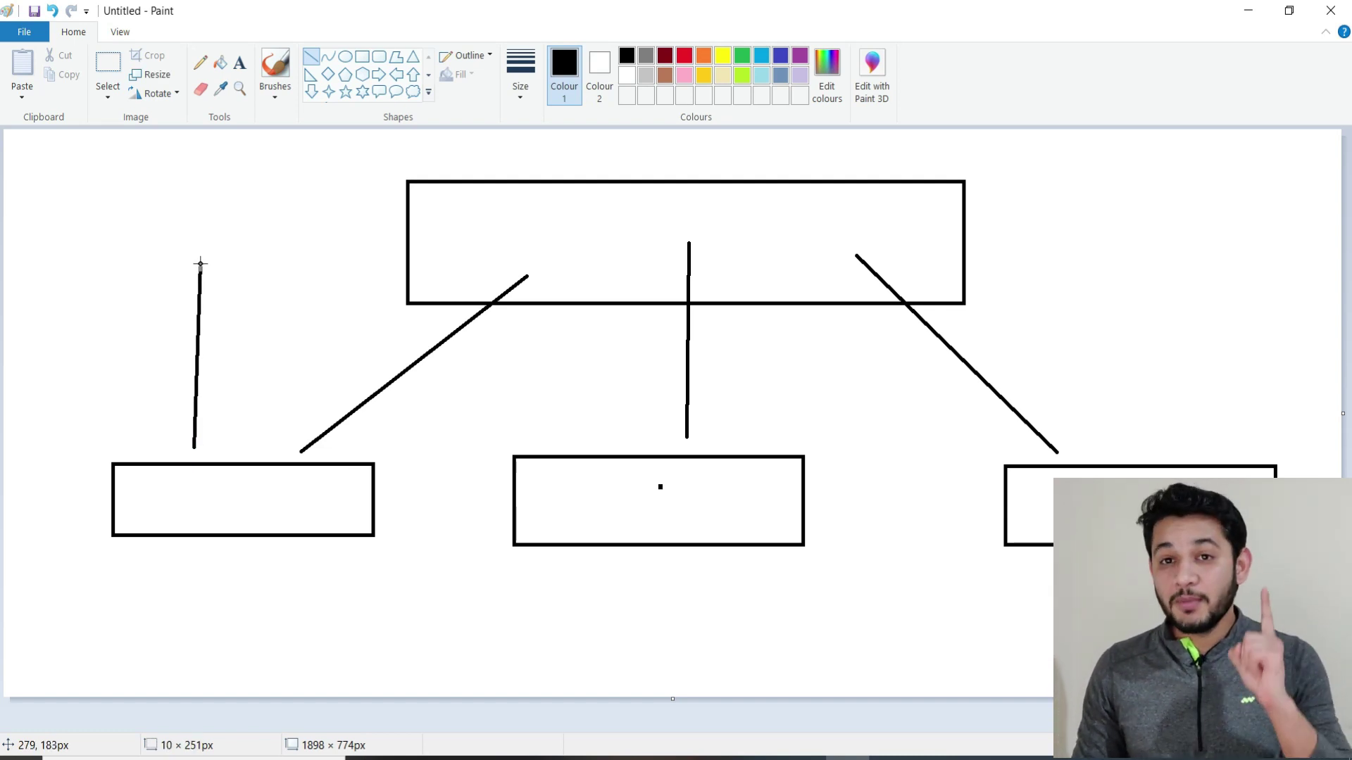
drag(200, 264, 200, 264)
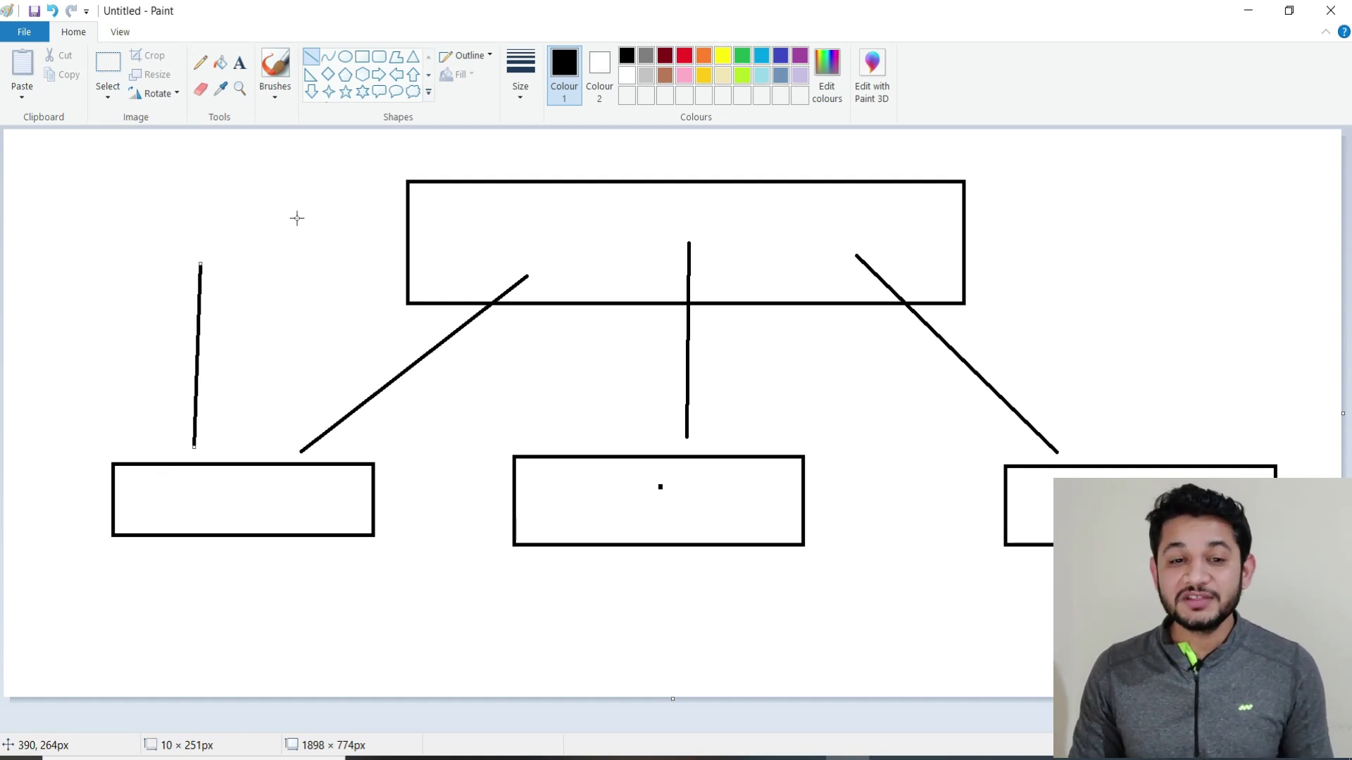
drag(275, 414, 293, 224)
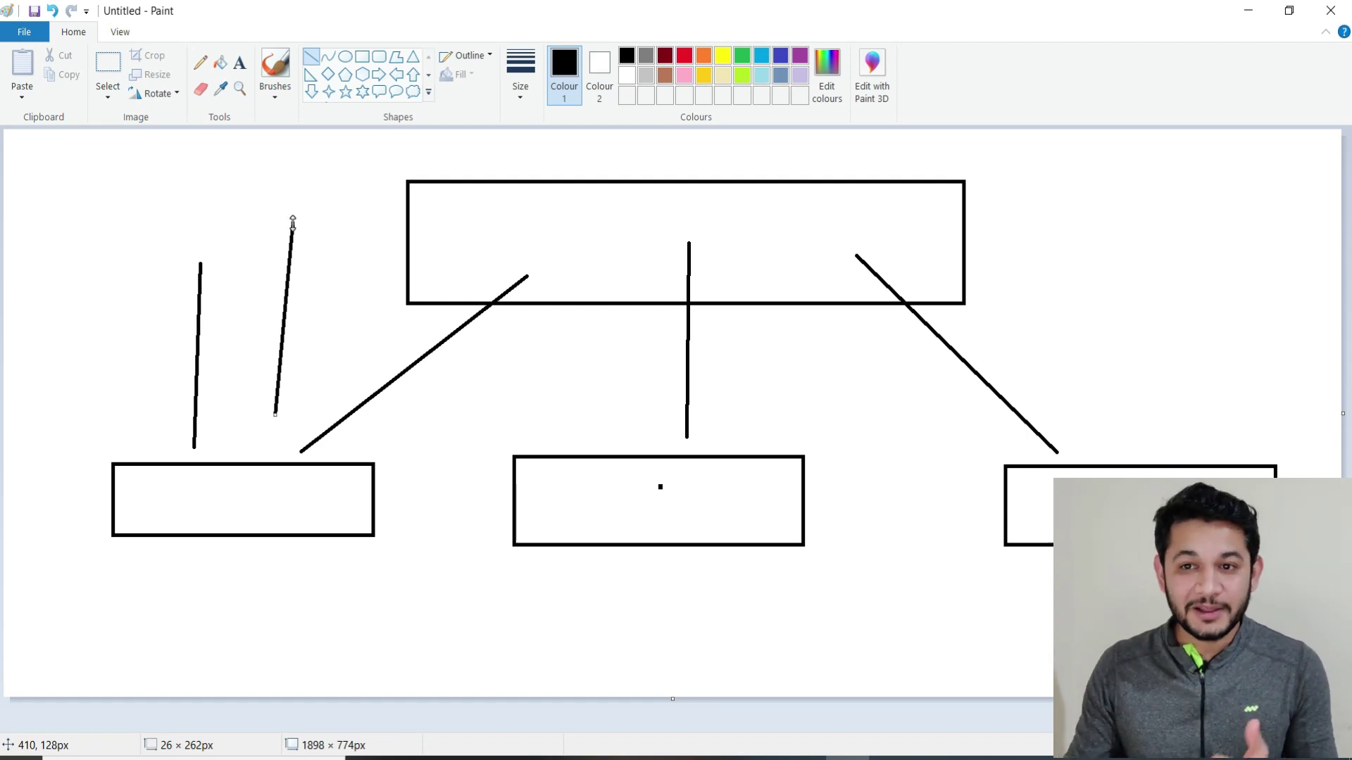
Switch back to Chrome, show the SoundProof Idea site, and search Google in a new tab for "how to soundproof between existing floors"
click(1245, 10)
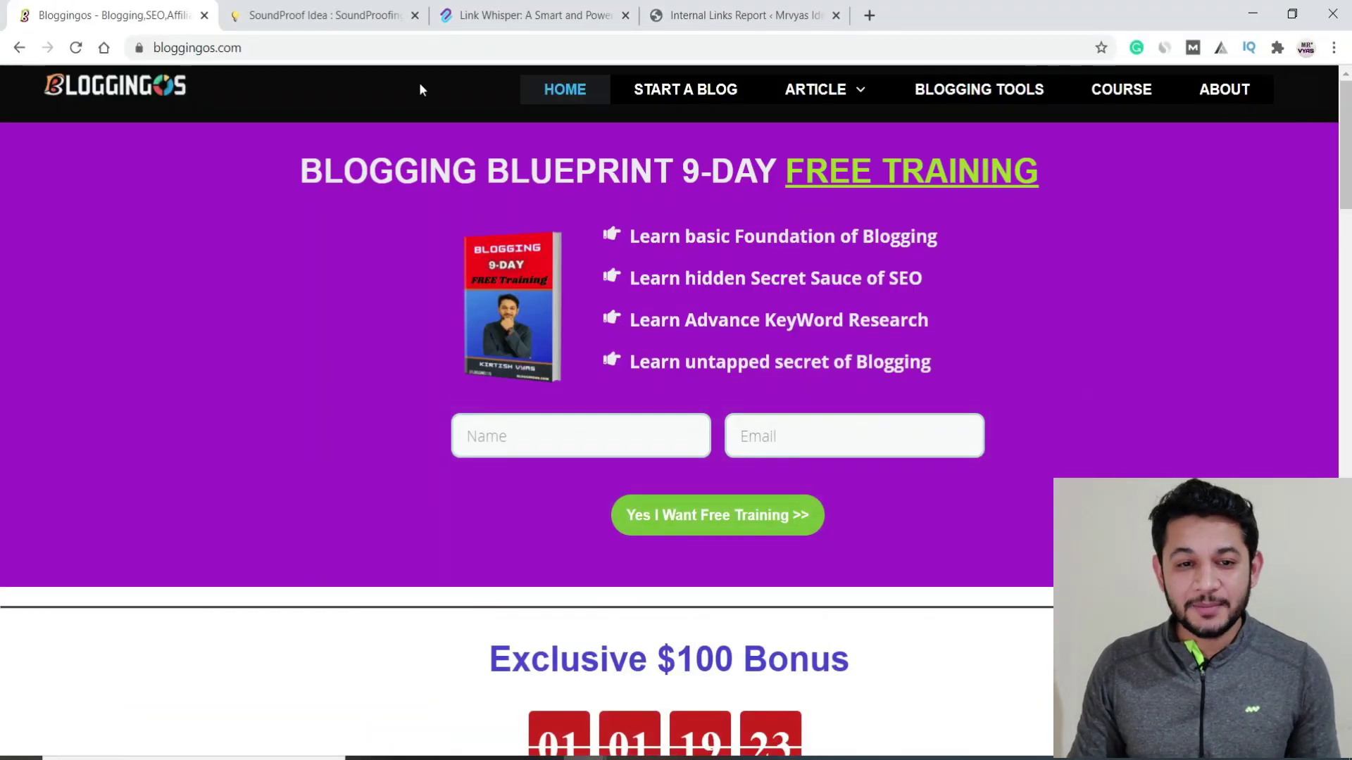
click(282, 14)
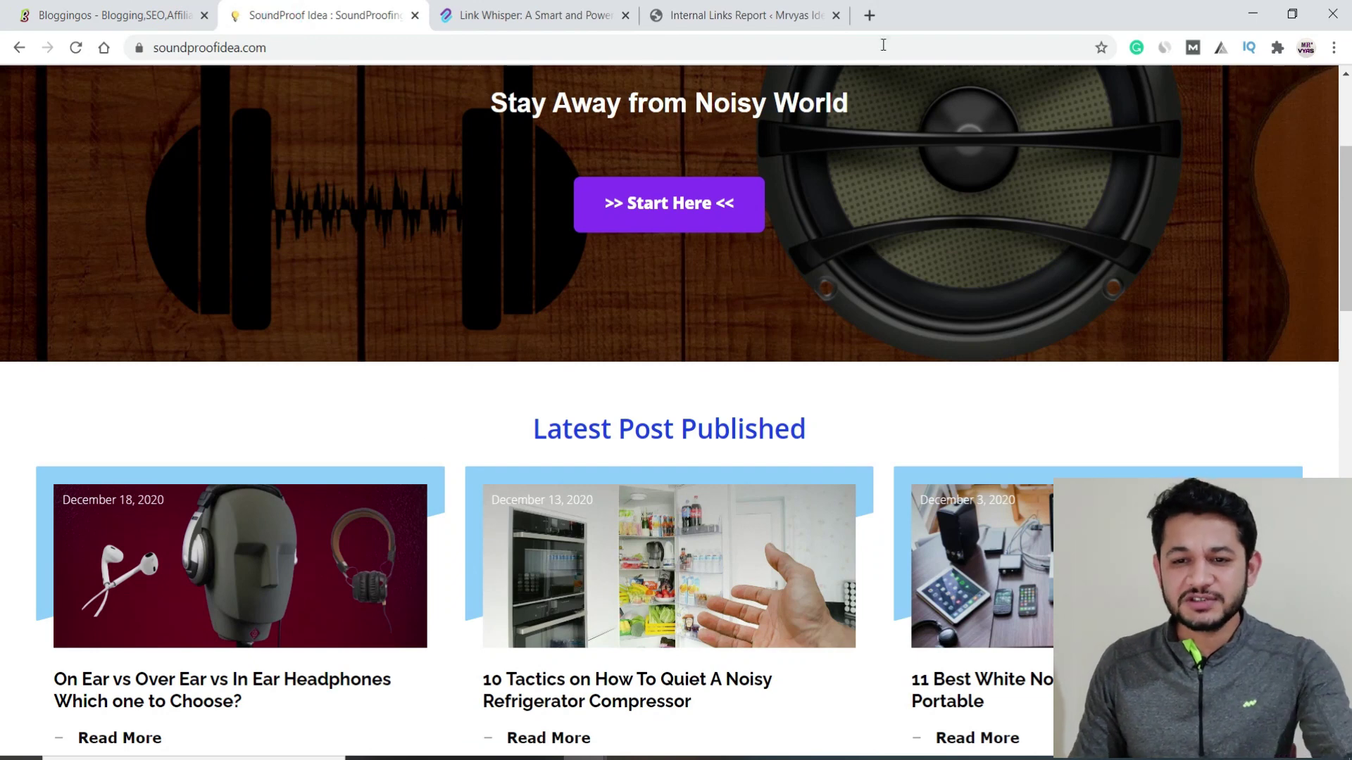
click(871, 15)
text(goo)
key(Return)
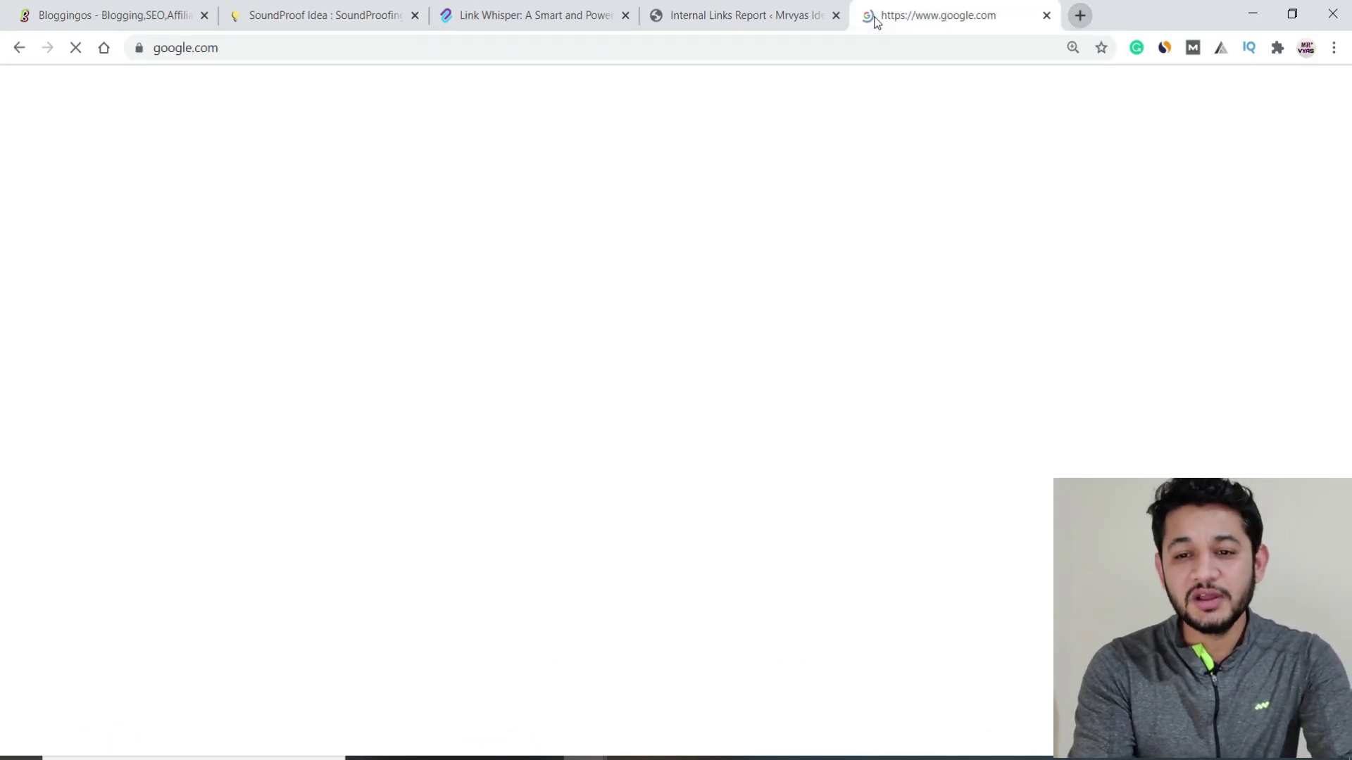
text(how to soun)
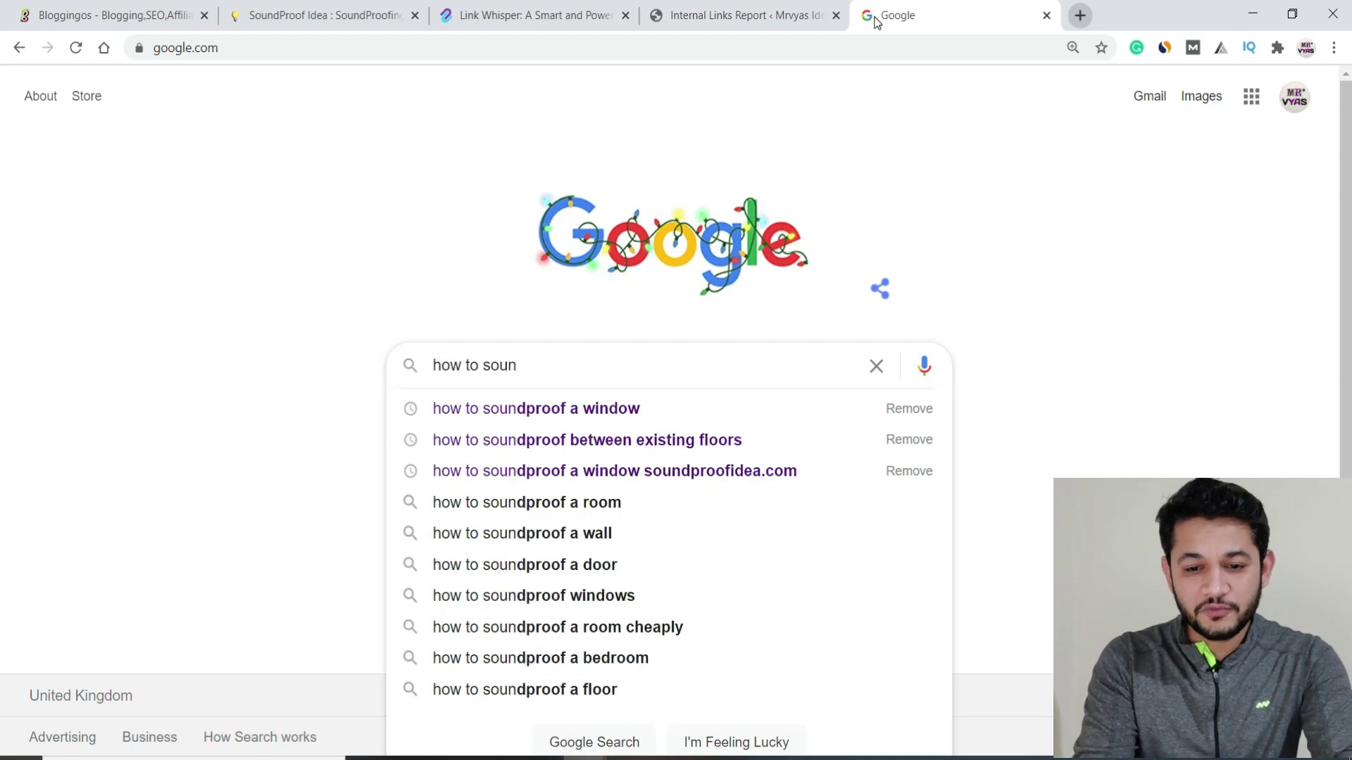
key(Down)
key(Down)
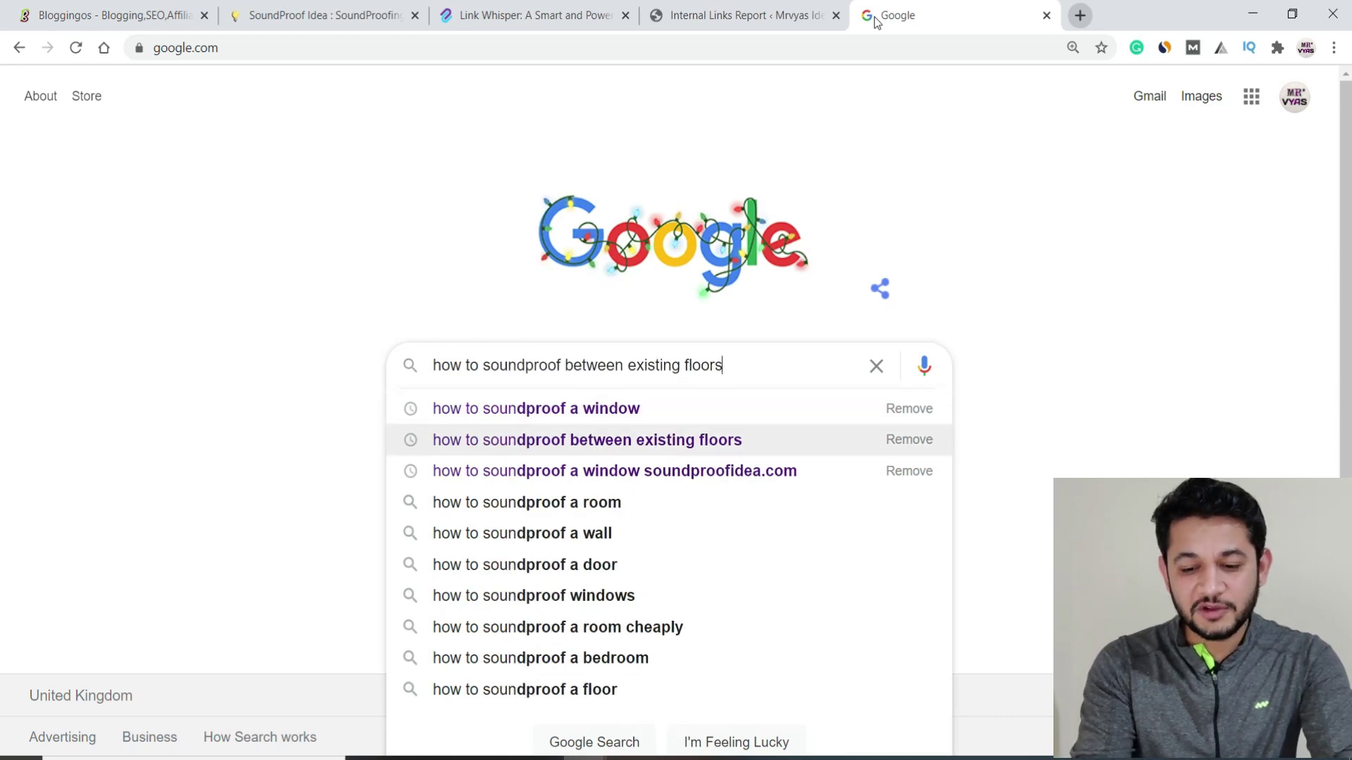
key(Return)
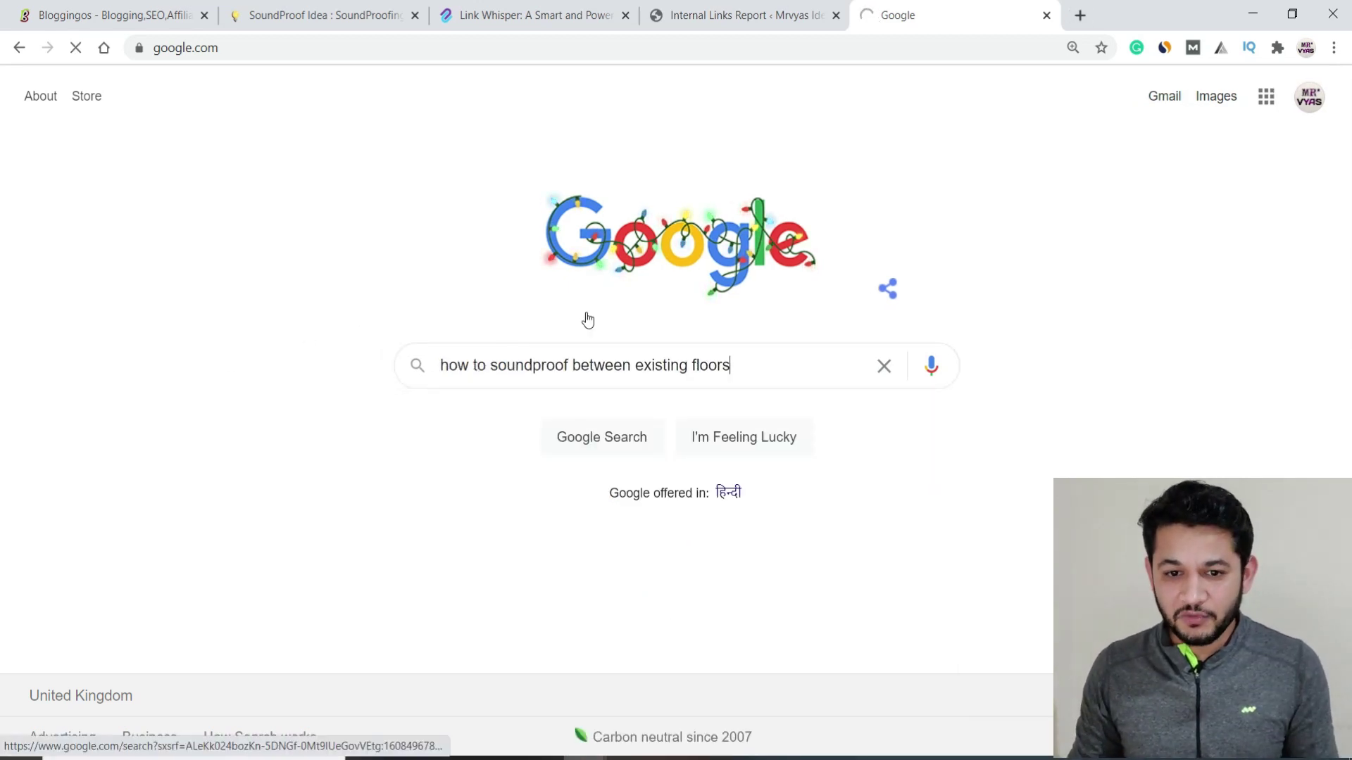
Open the soundproofidea.com article "How To Soundproof Between Existing Floors In 11 Steps" from the search results
scroll(357, 429, down, 8)
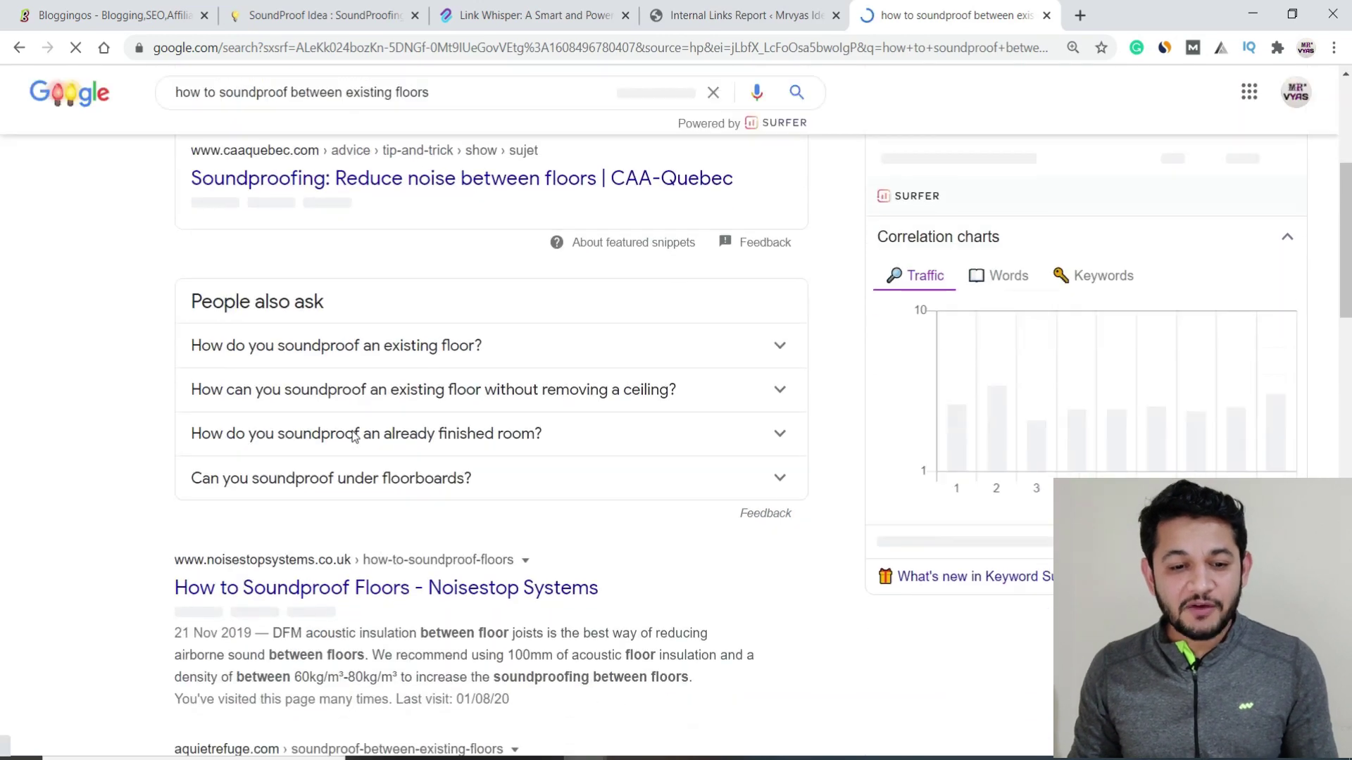
scroll(356, 429, down, 12)
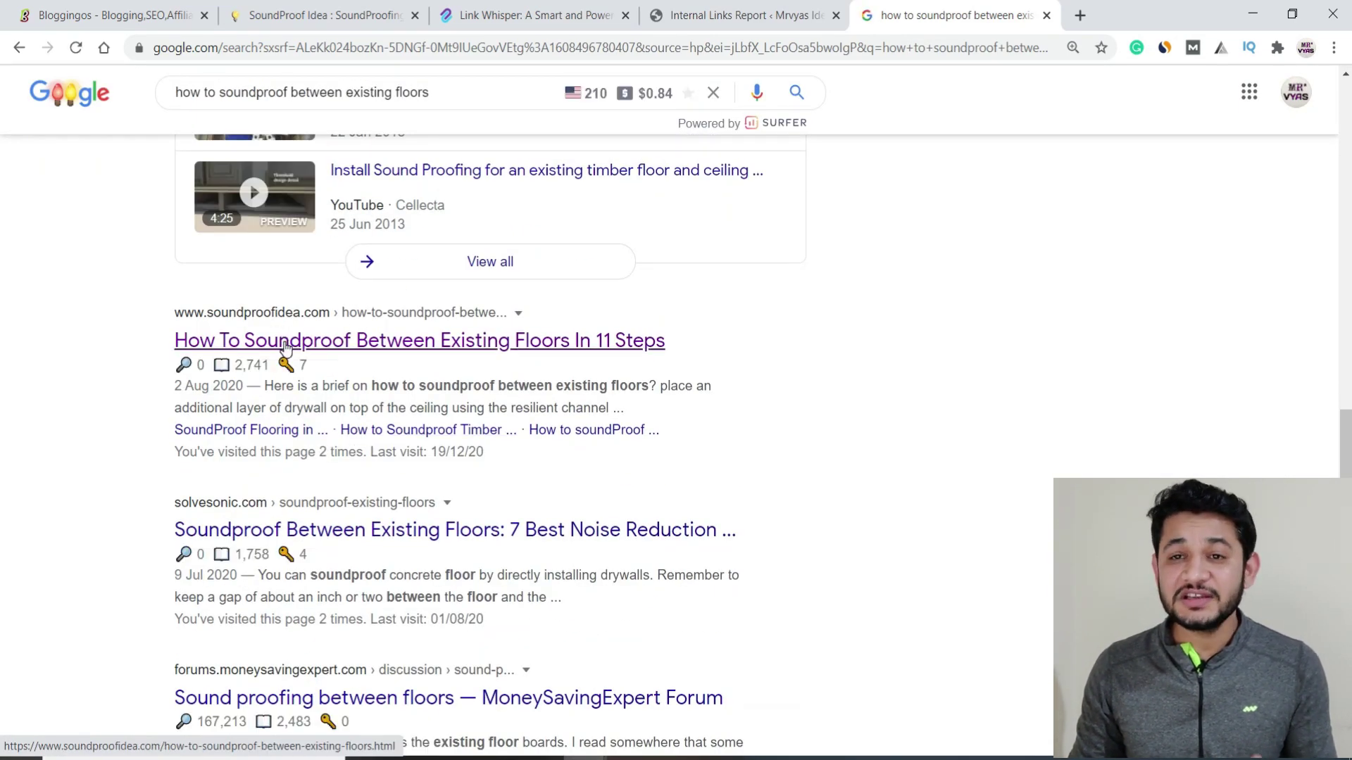
click(285, 345)
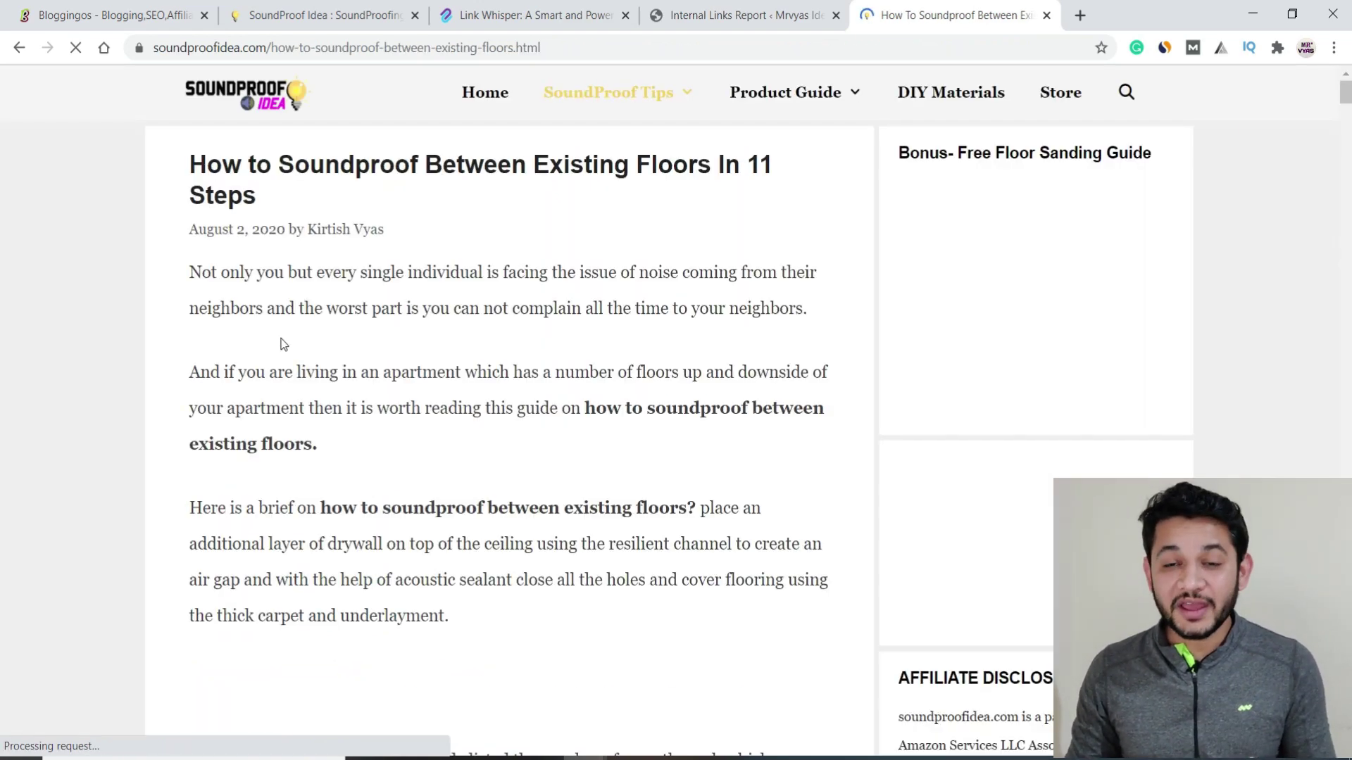
Open the article's "soundproofing materials" internal link in a new tab and select the linked page's full URL
scroll(284, 342, down, 15)
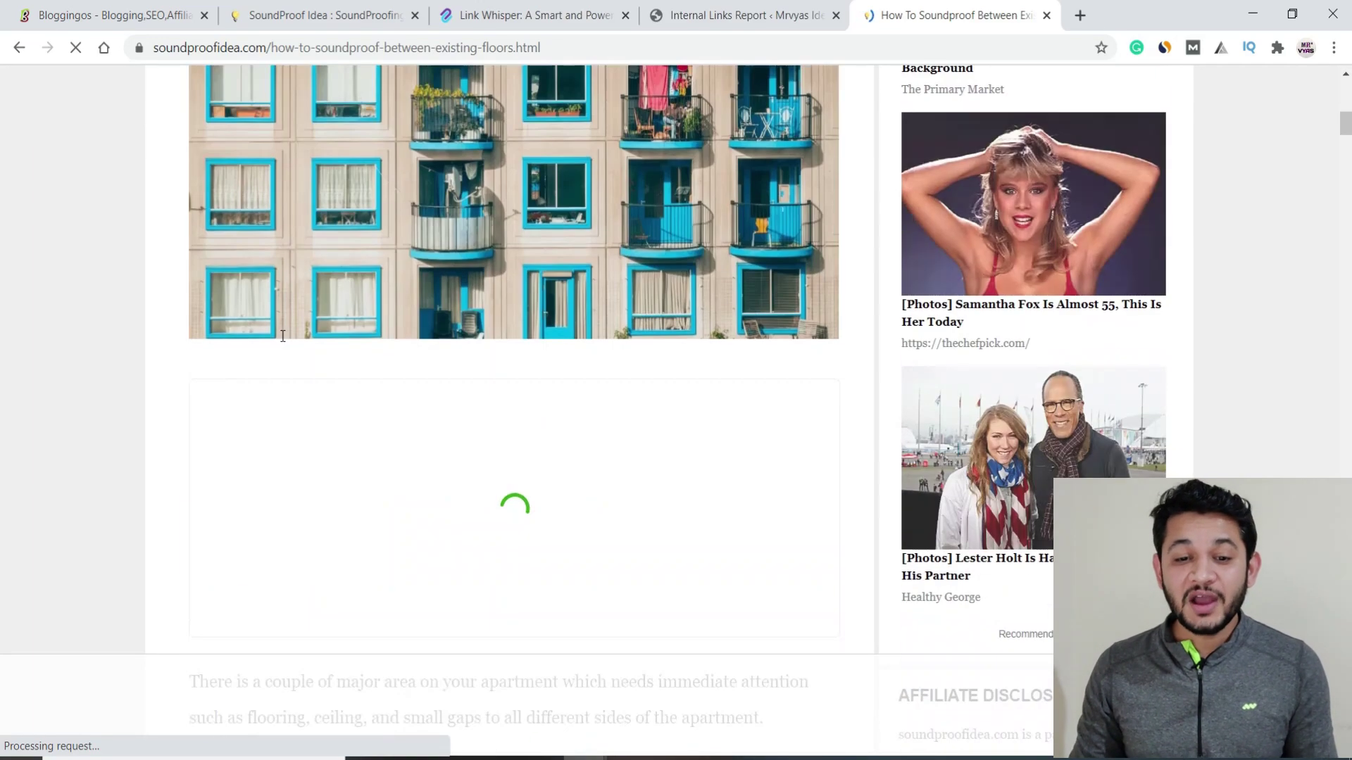
scroll(284, 342, down, 8)
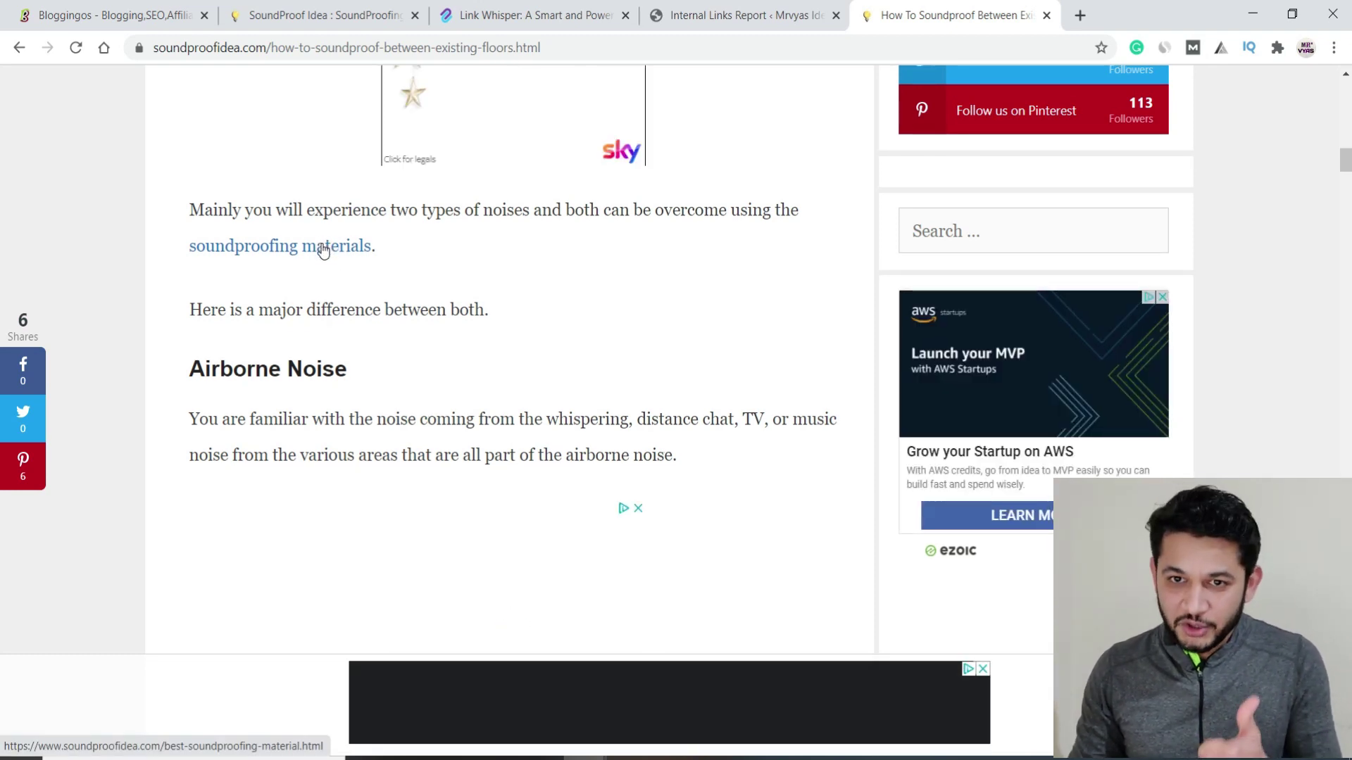
right_click(324, 249)
click(352, 254)
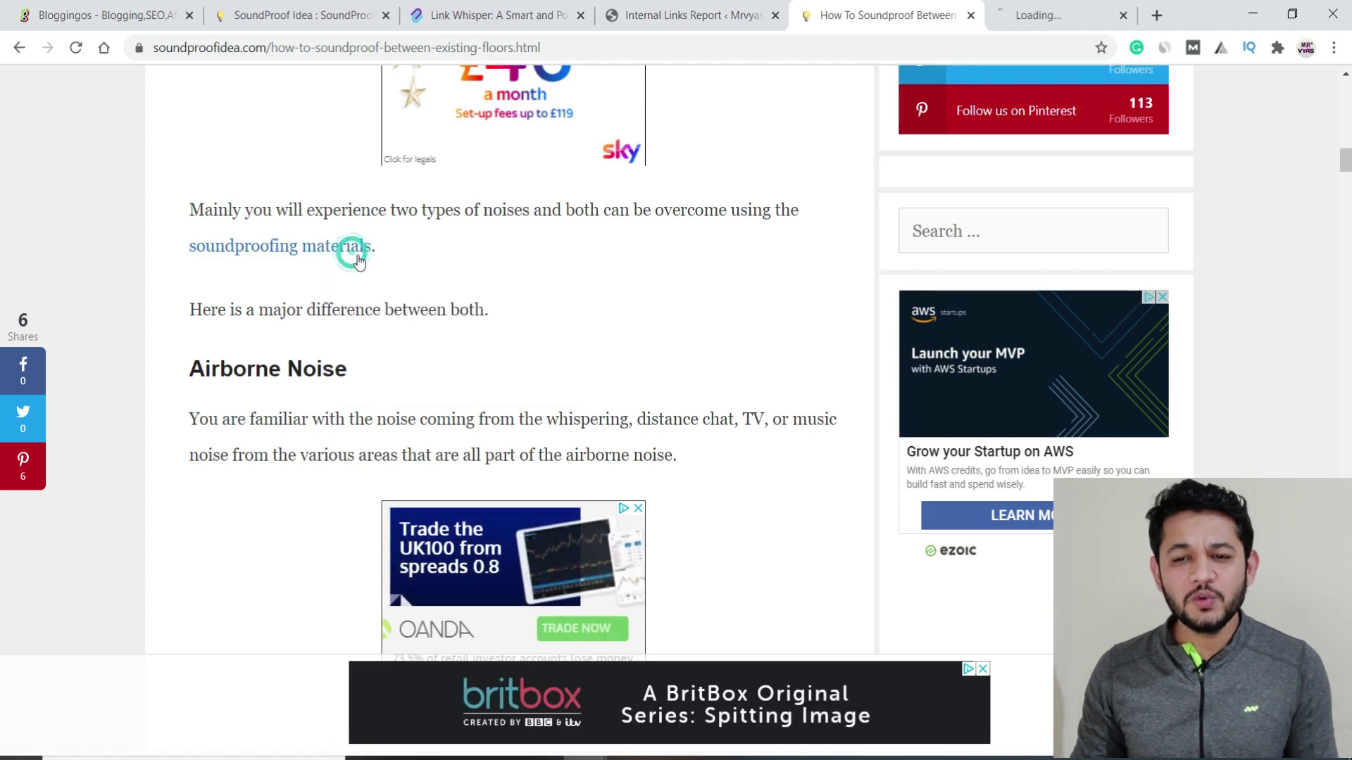
drag(514, 46, 154, 48)
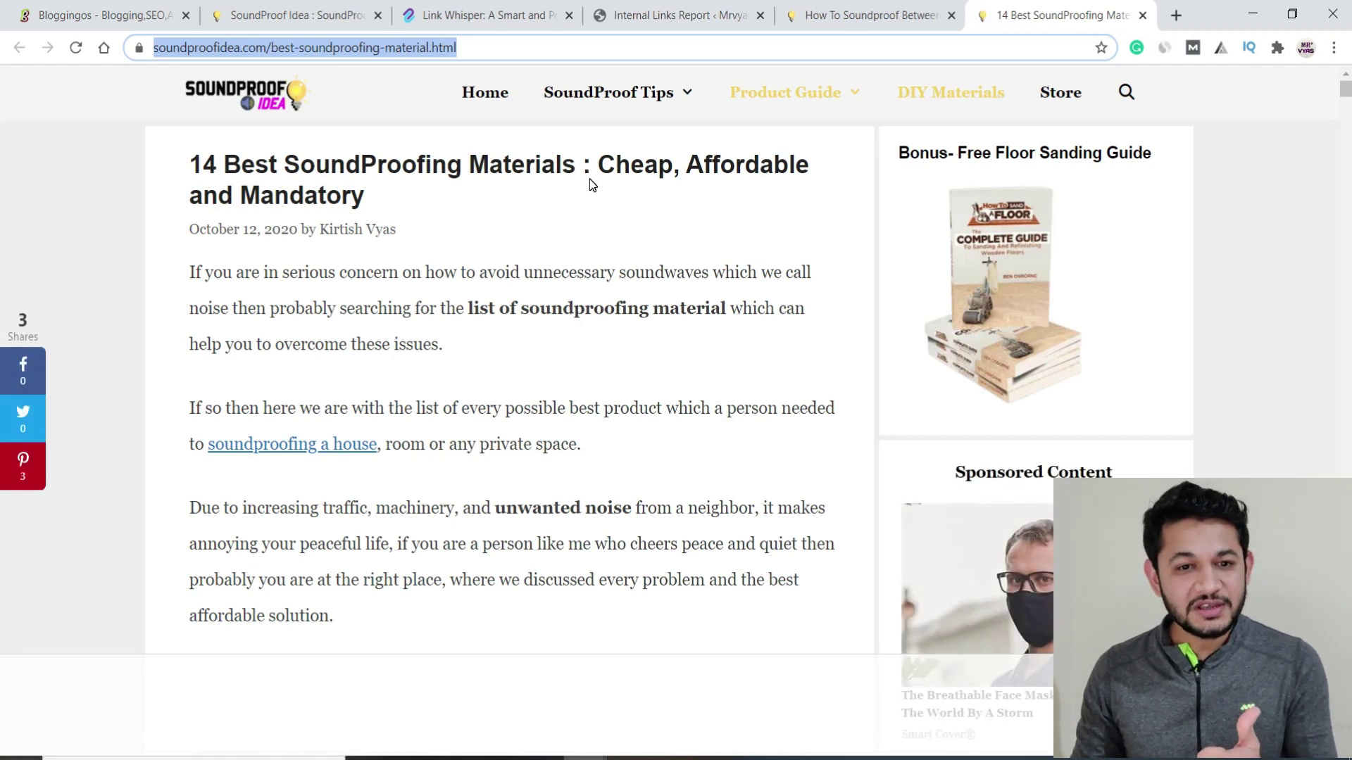
Search Google in a new tab for "cheap soundproofing material"
click(1175, 15)
text(goo)
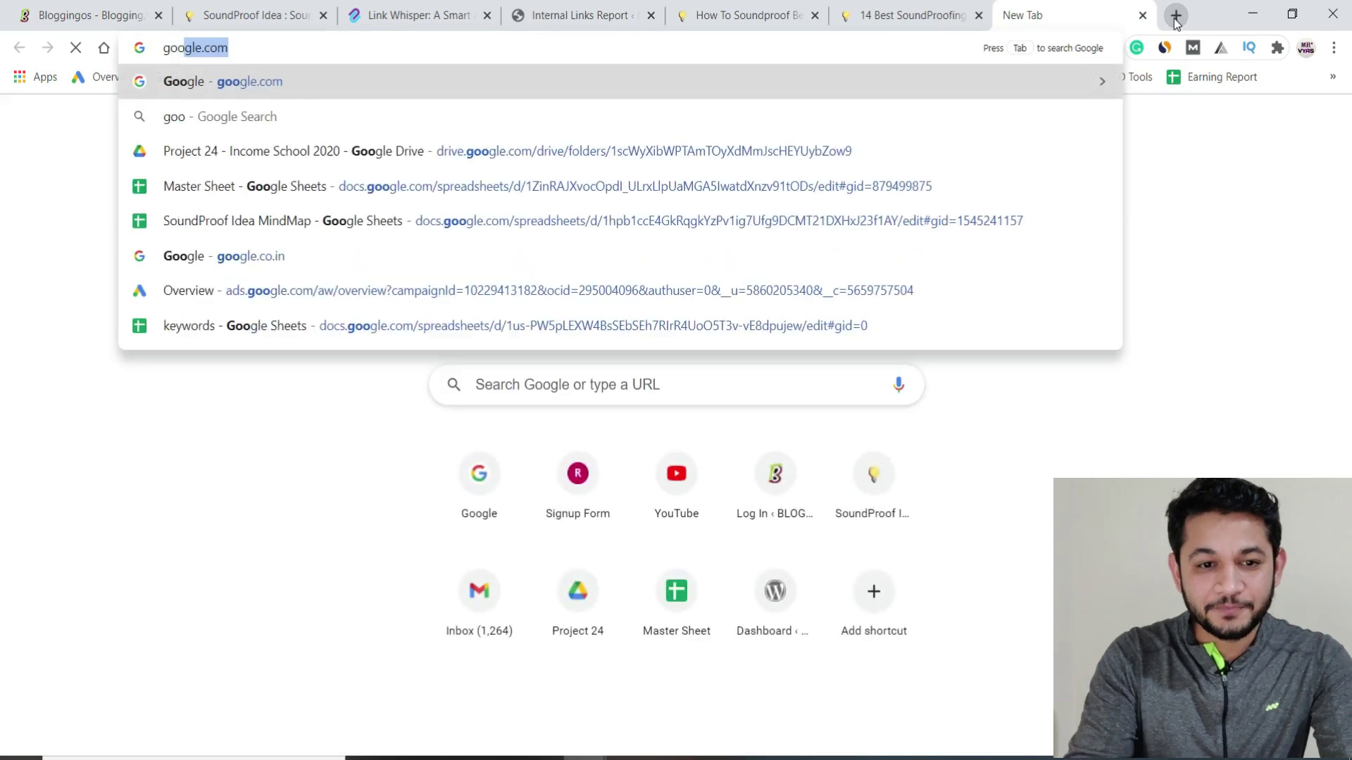
key(Return)
click(940, 14)
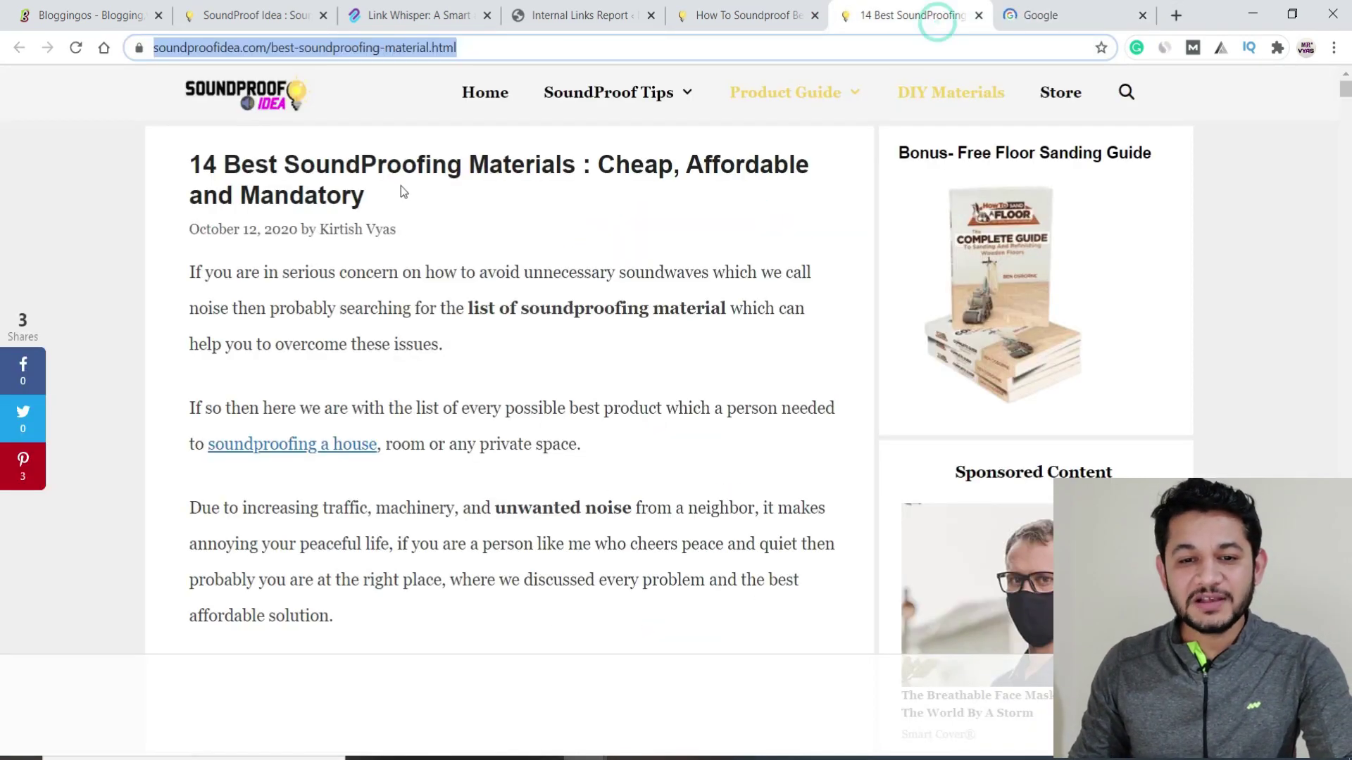
click(1038, 22)
text(che)
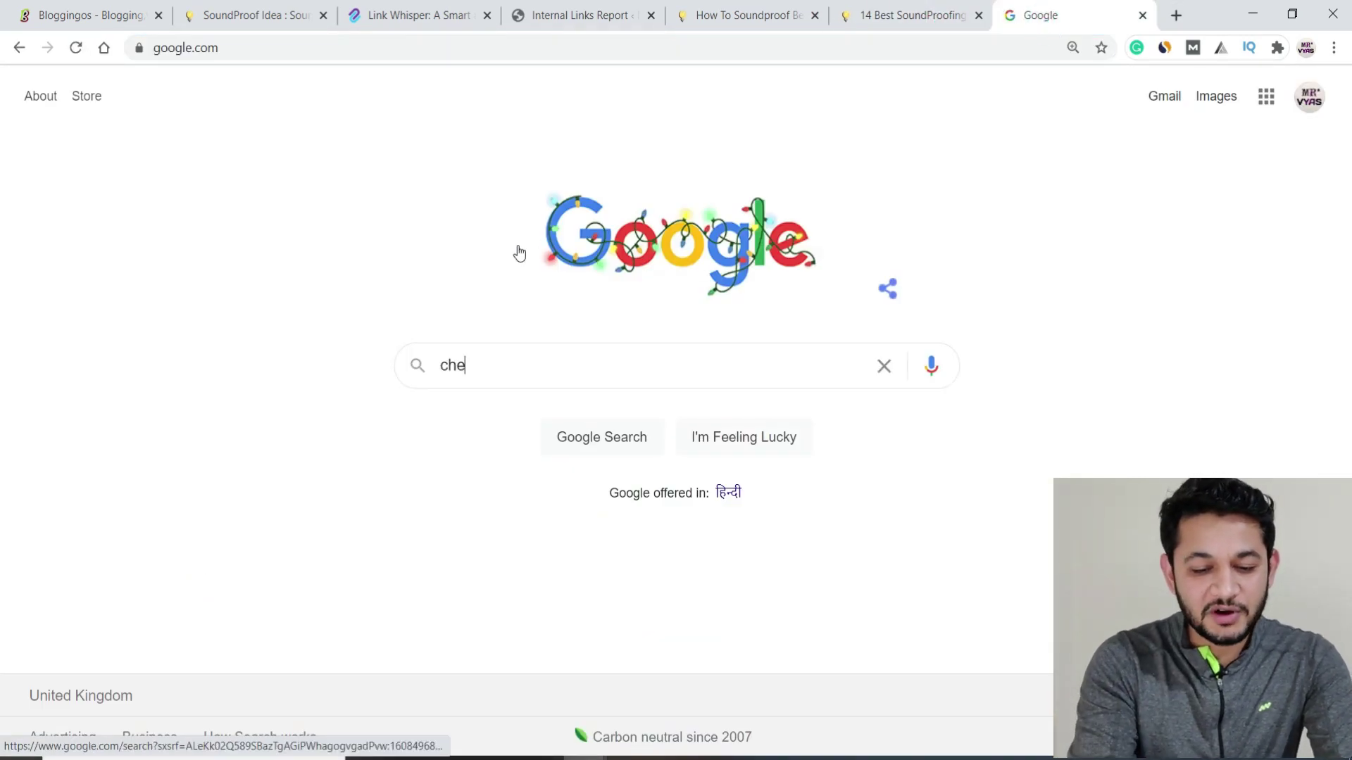
text(ap soundproofing)
key(Down)
key(Return)
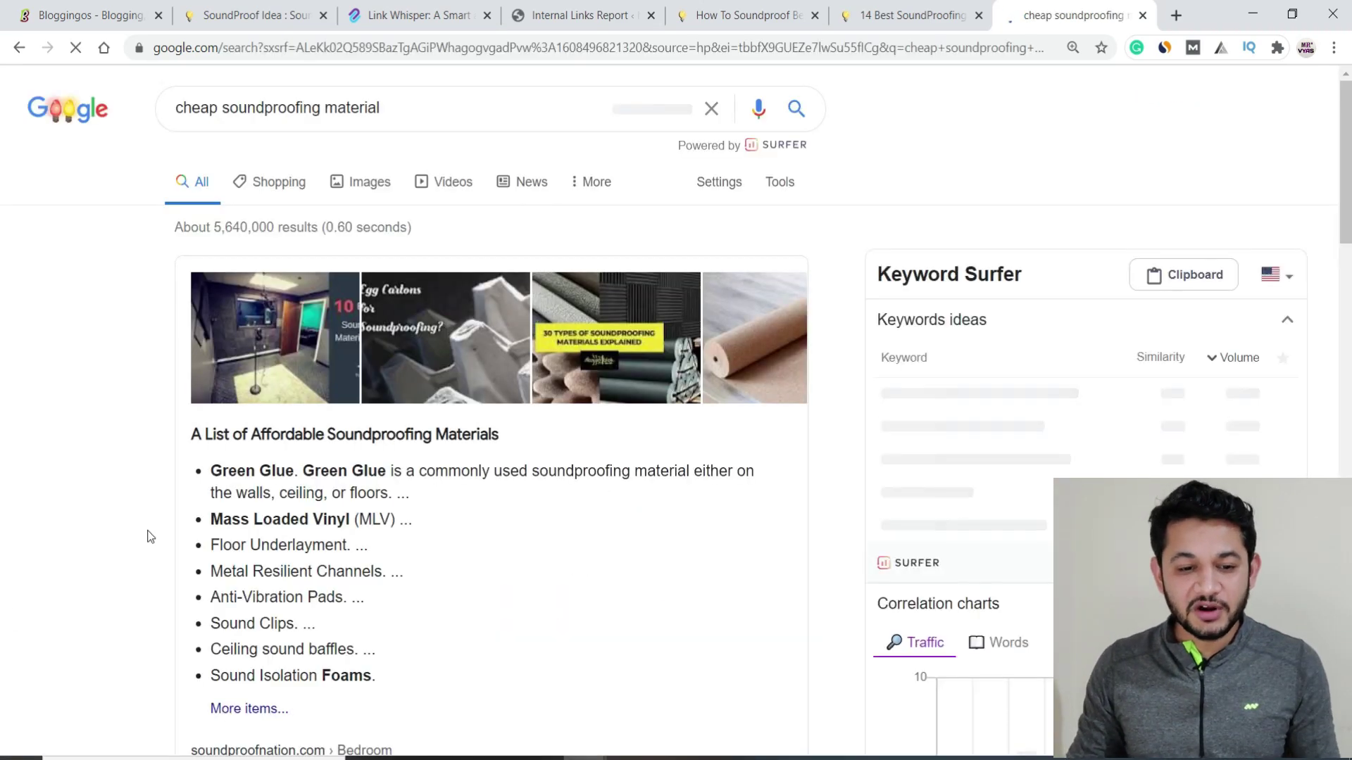
Look through the search results for the soundproofidea.com best soundproofing materials page
scroll(150, 537, down, 5)
scroll(148, 535, down, 4)
scroll(242, 374, up, 3)
scroll(280, 363, down, 2)
scroll(253, 542, down, 8)
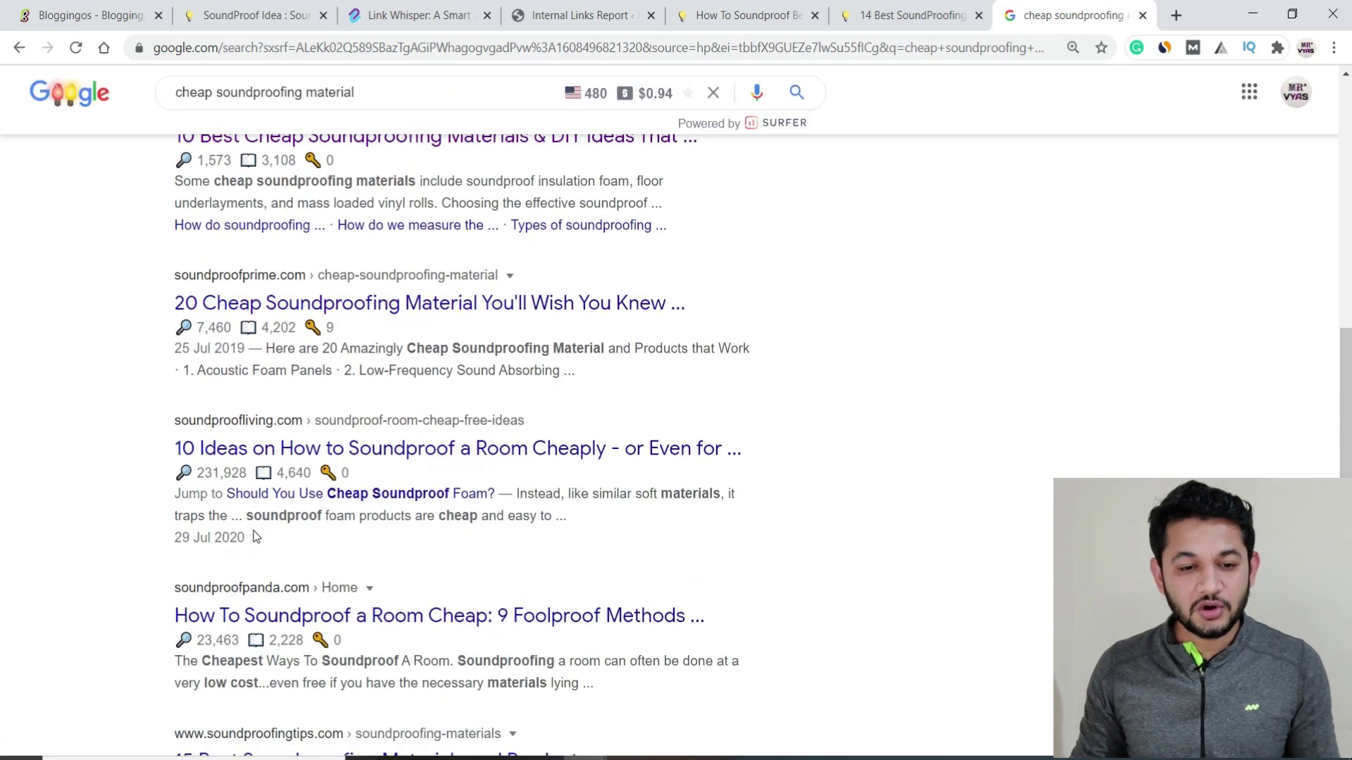
scroll(255, 537, down, 7)
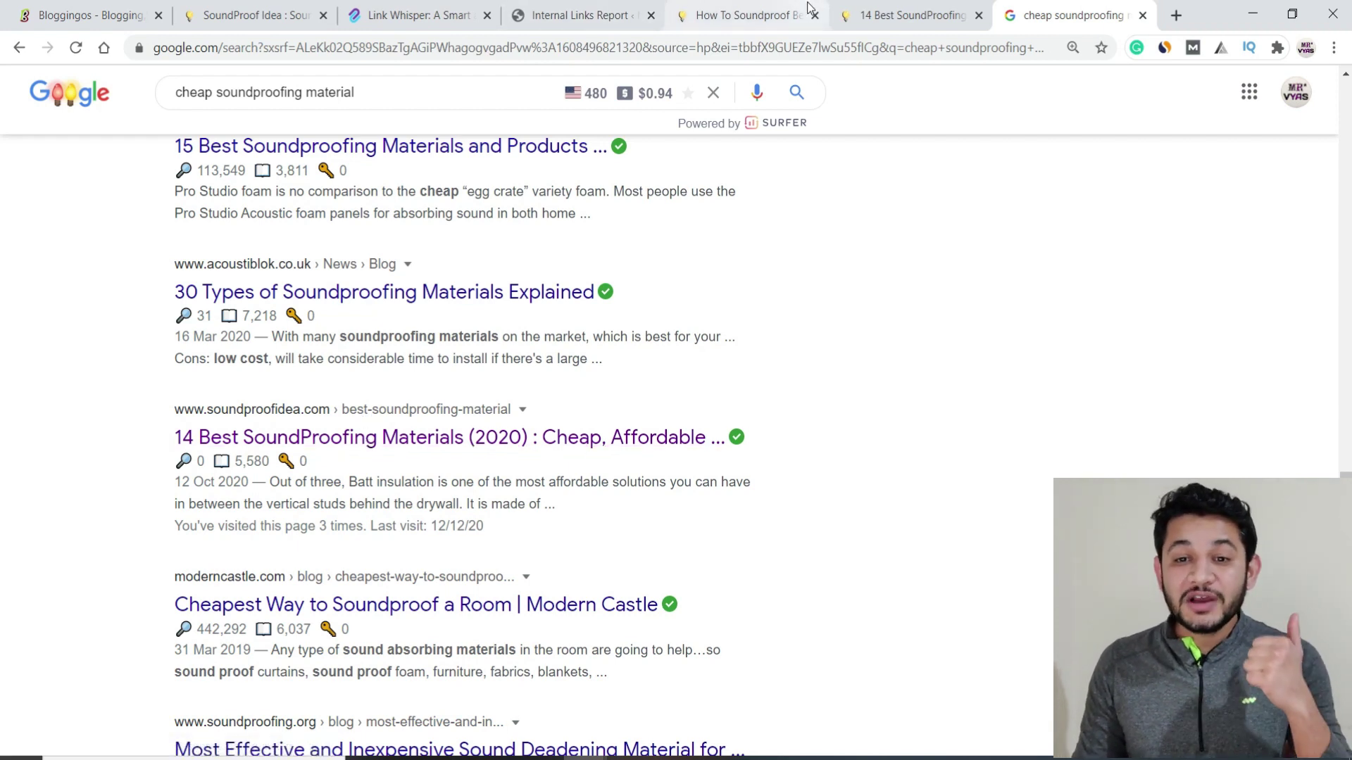
Follow the existing-floors article's "soundproofing materials" link again and highlight "-soundproofing-material.html" in the URL of the already open materials page
click(753, 9)
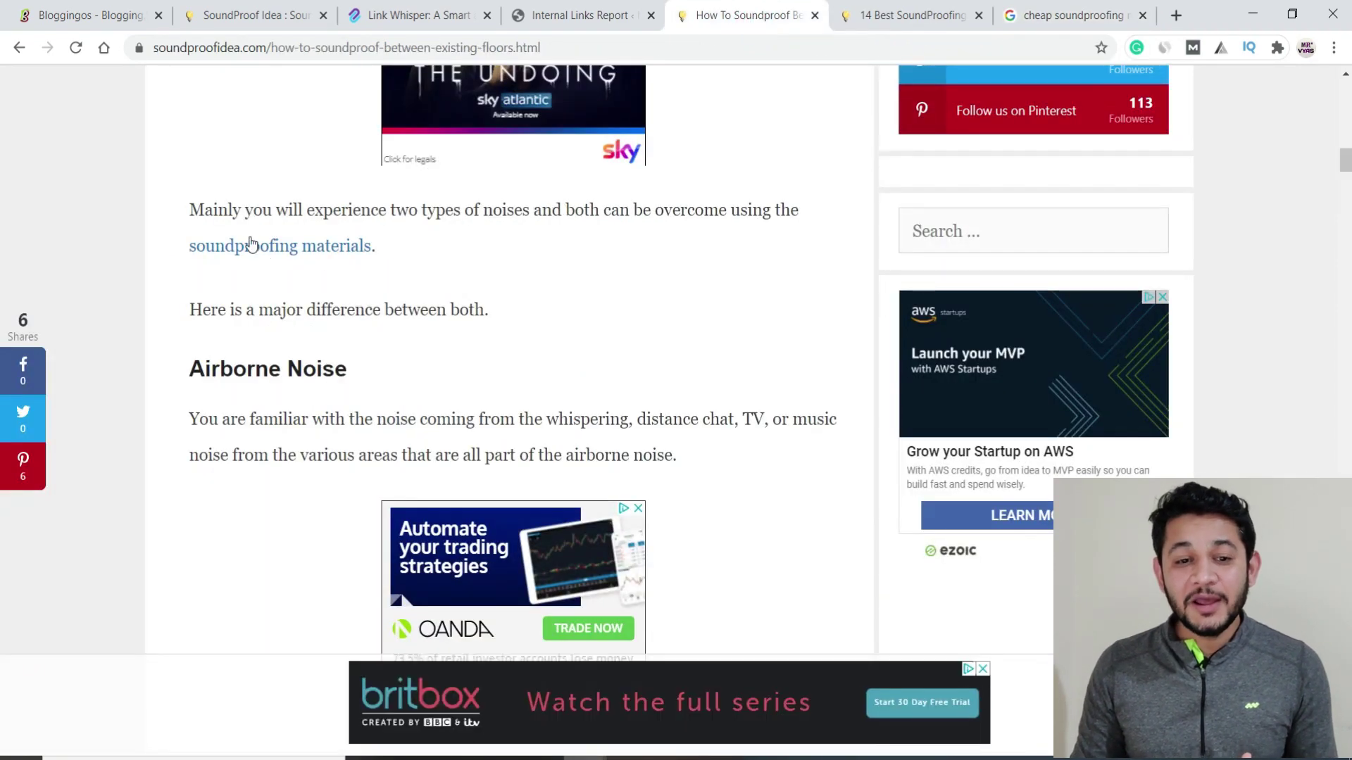
click(280, 250)
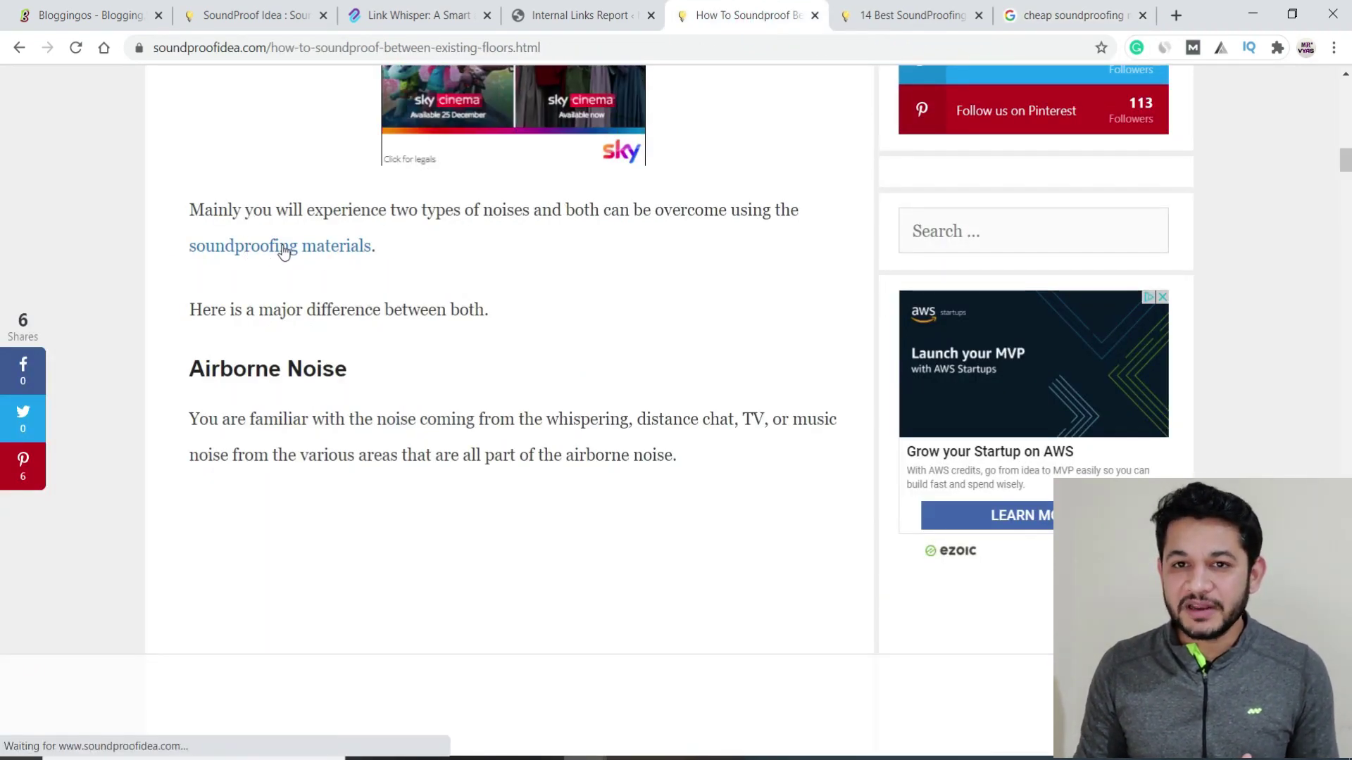
click(839, 27)
click(474, 48)
drag(563, 47, 366, 51)
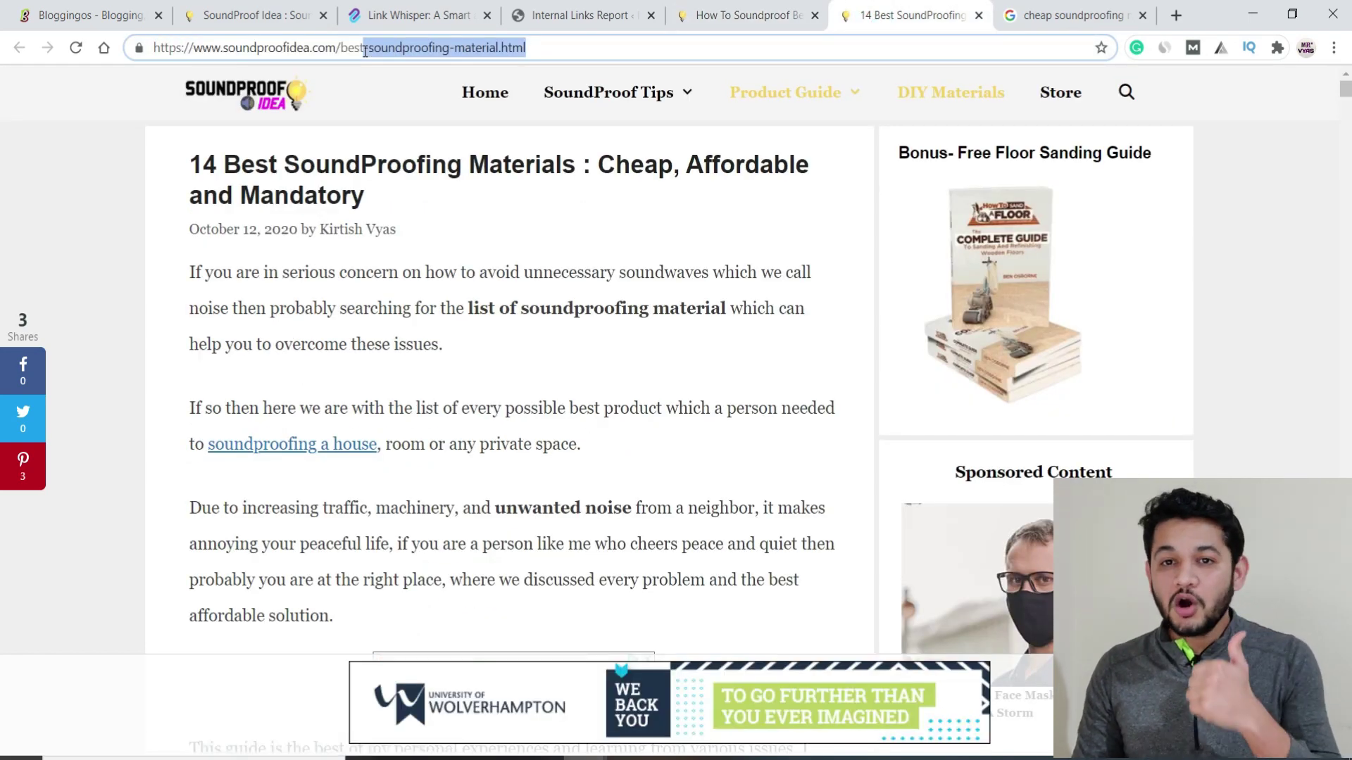
drag(365, 51, 368, 280)
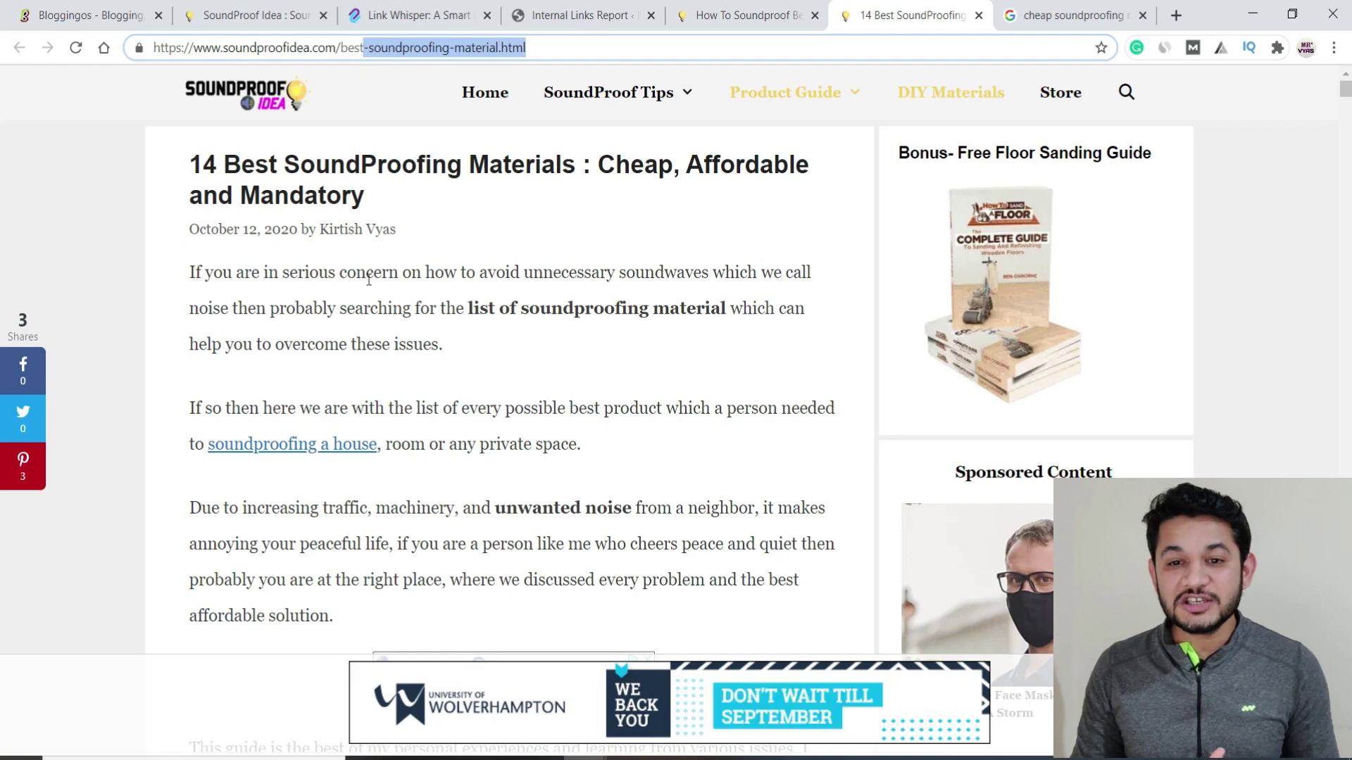
Switch to Paint and draw three more rectangles: below the main box, overlapping the middle box, and one about 252 × 149 px far right
click(733, 14)
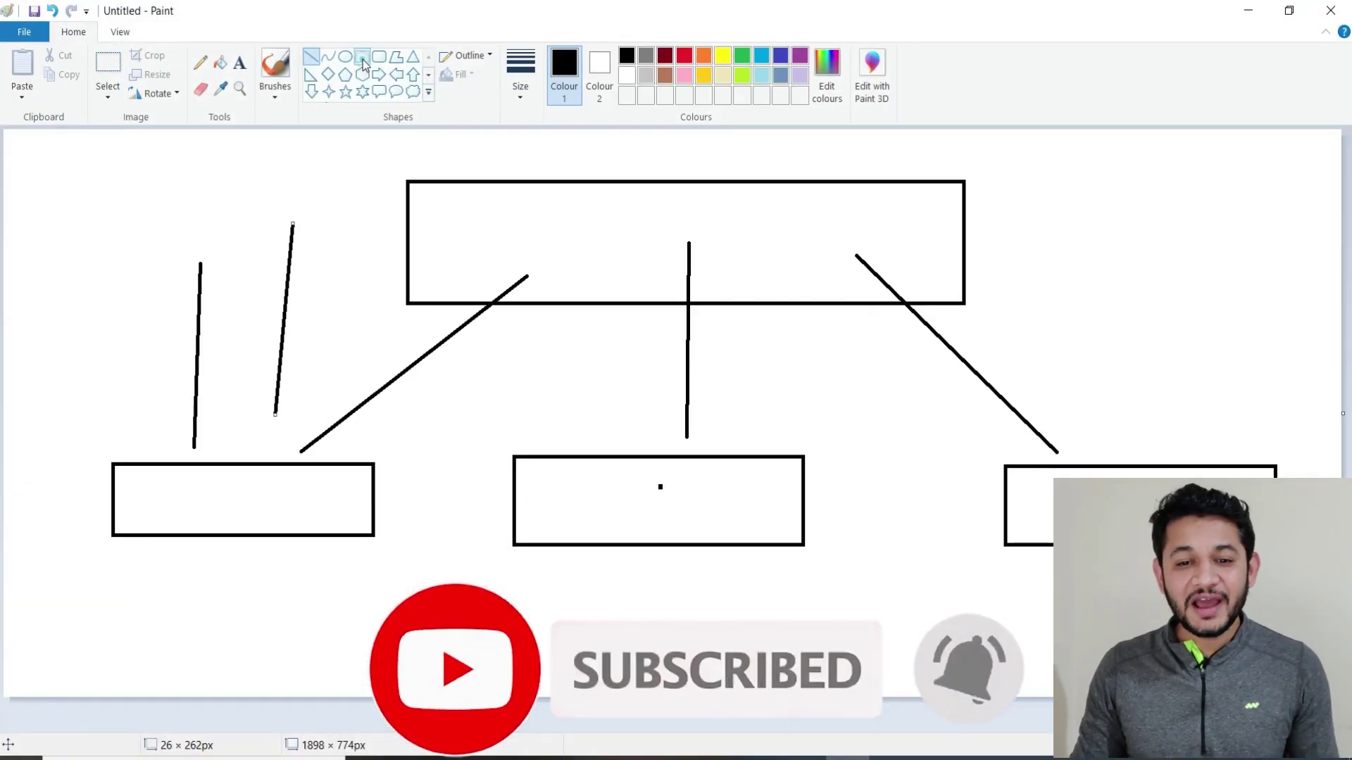
drag(474, 367, 968, 411)
drag(622, 502, 928, 548)
drag(1141, 155, 1319, 265)
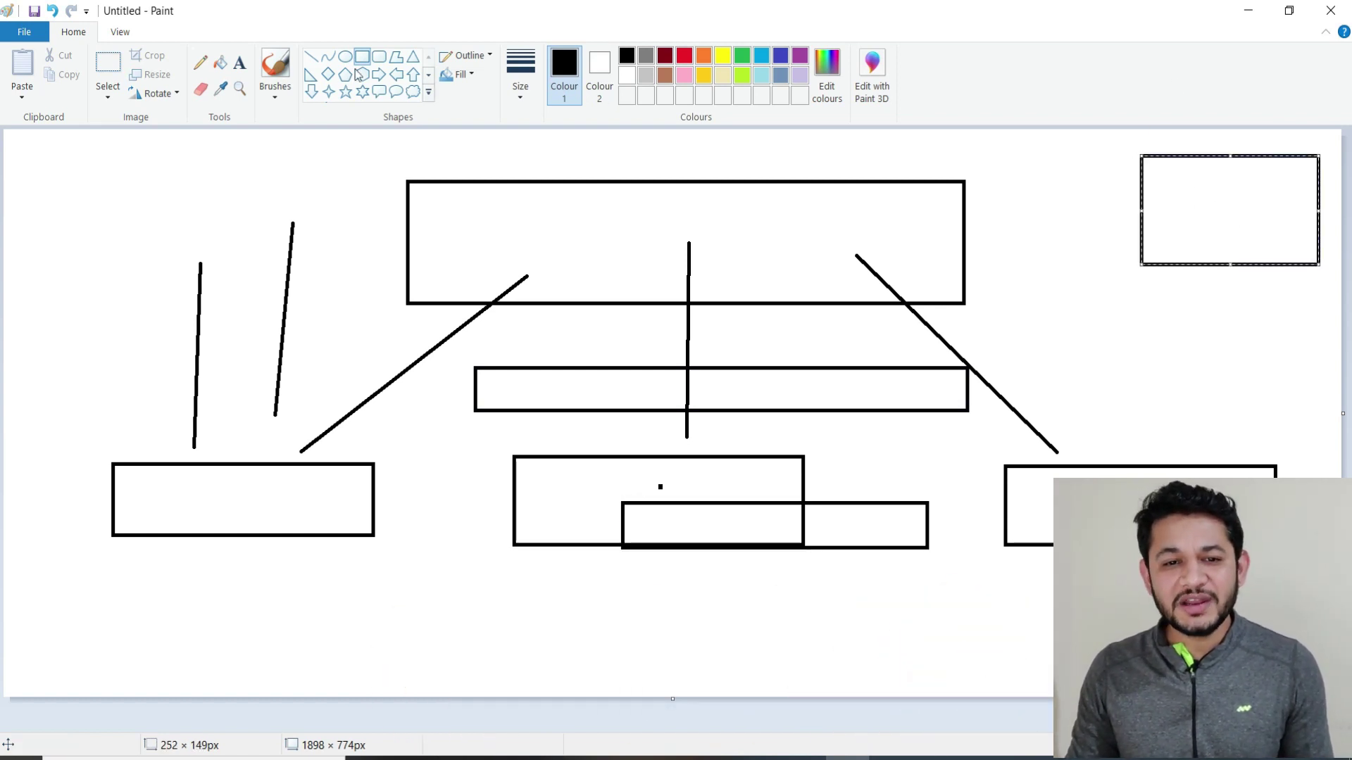
Draw straight lines crisscrossing between the main box, the lower boxes and the new upper-right box to represent links
click(312, 57)
drag(1157, 194, 867, 229)
drag(1071, 314, 826, 408)
drag(1035, 468, 776, 538)
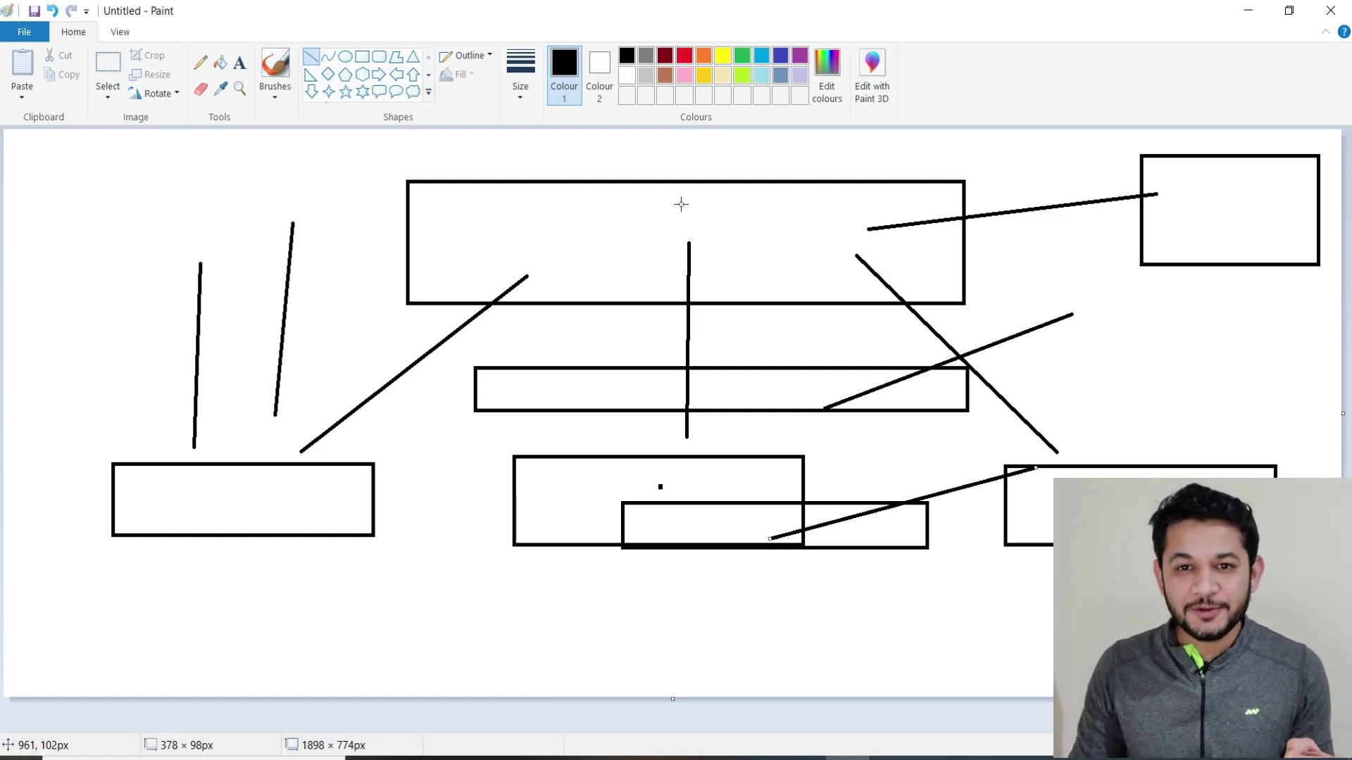
mouse_move(653, 253)
mouse_down()
mouse_move(1255, 191)
mouse_move(806, 437)
mouse_up()
drag(1250, 268, 934, 537)
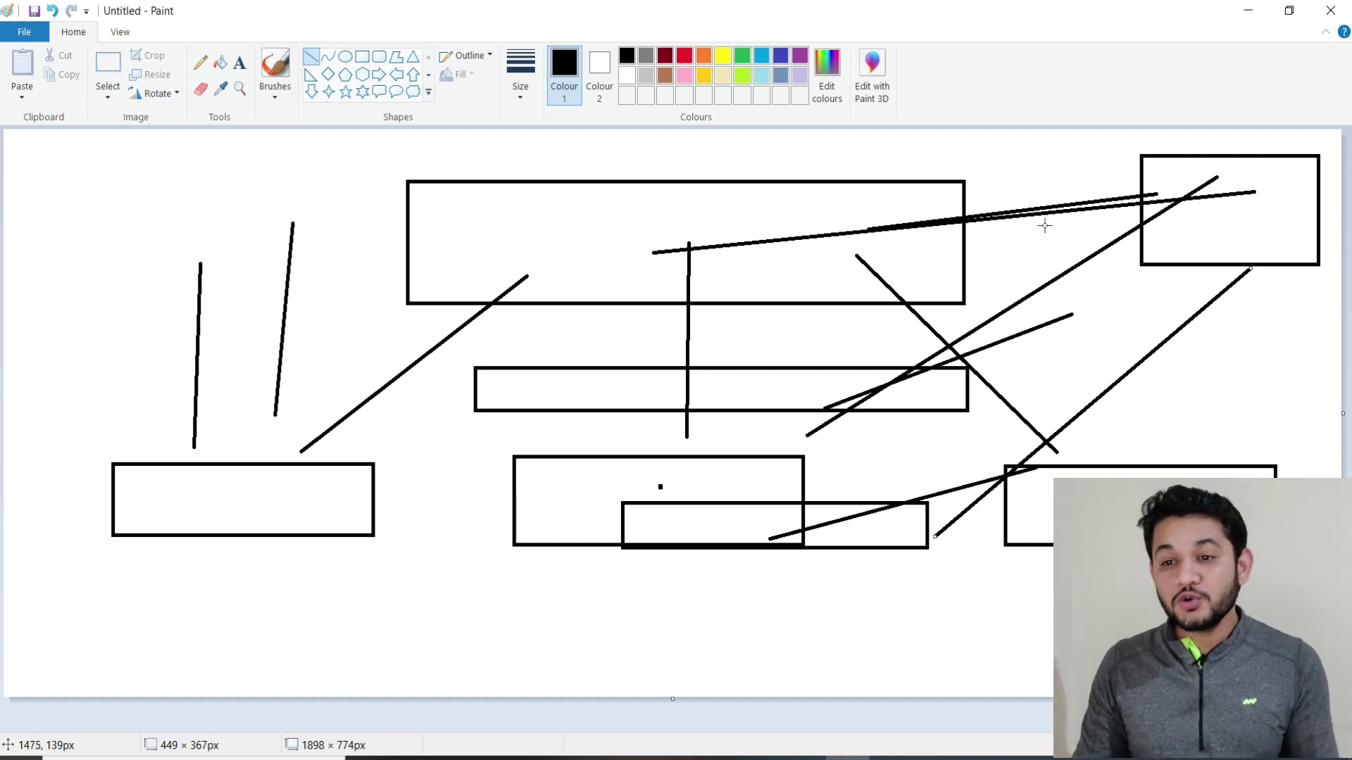
Switch back to Chrome, find the licence pricing on the Link Whisper website and highlight the 3 Site and 10 Site Licence prices
click(1243, 11)
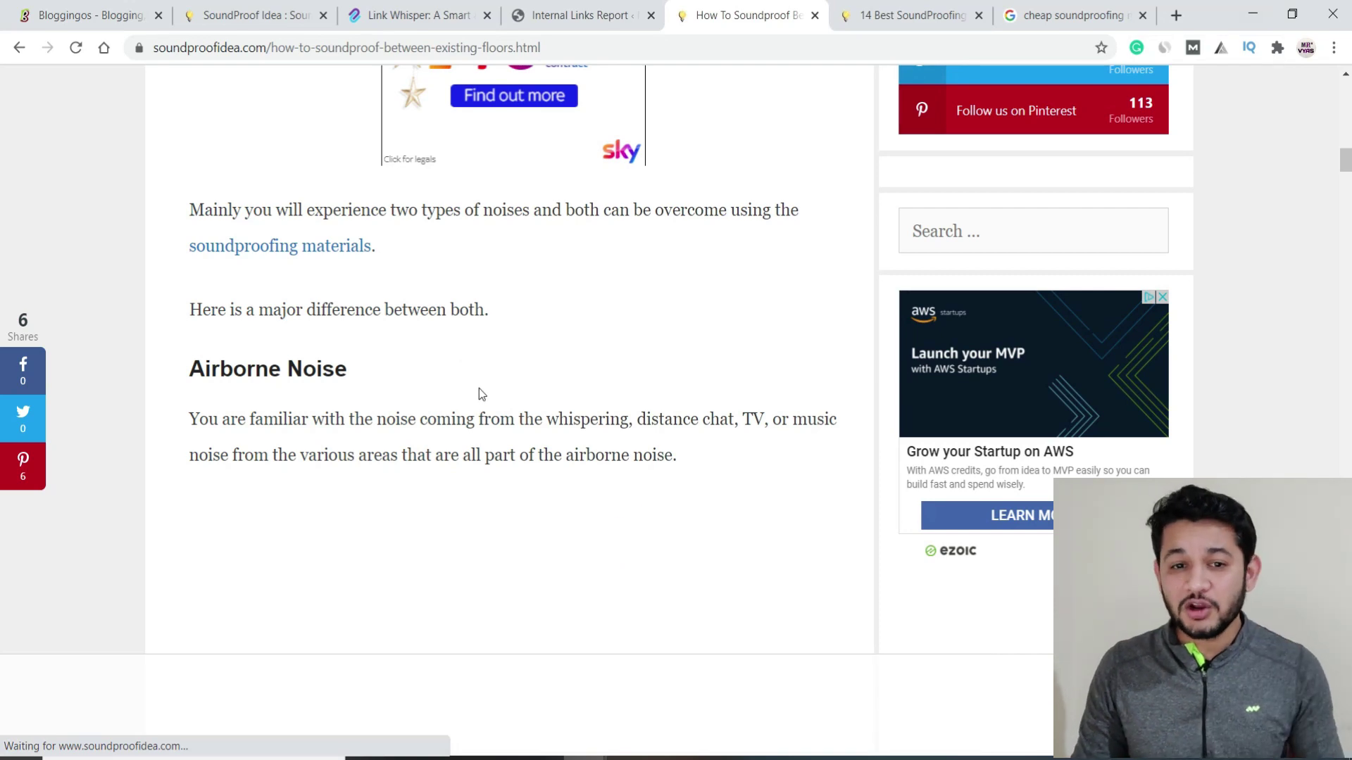
click(398, 15)
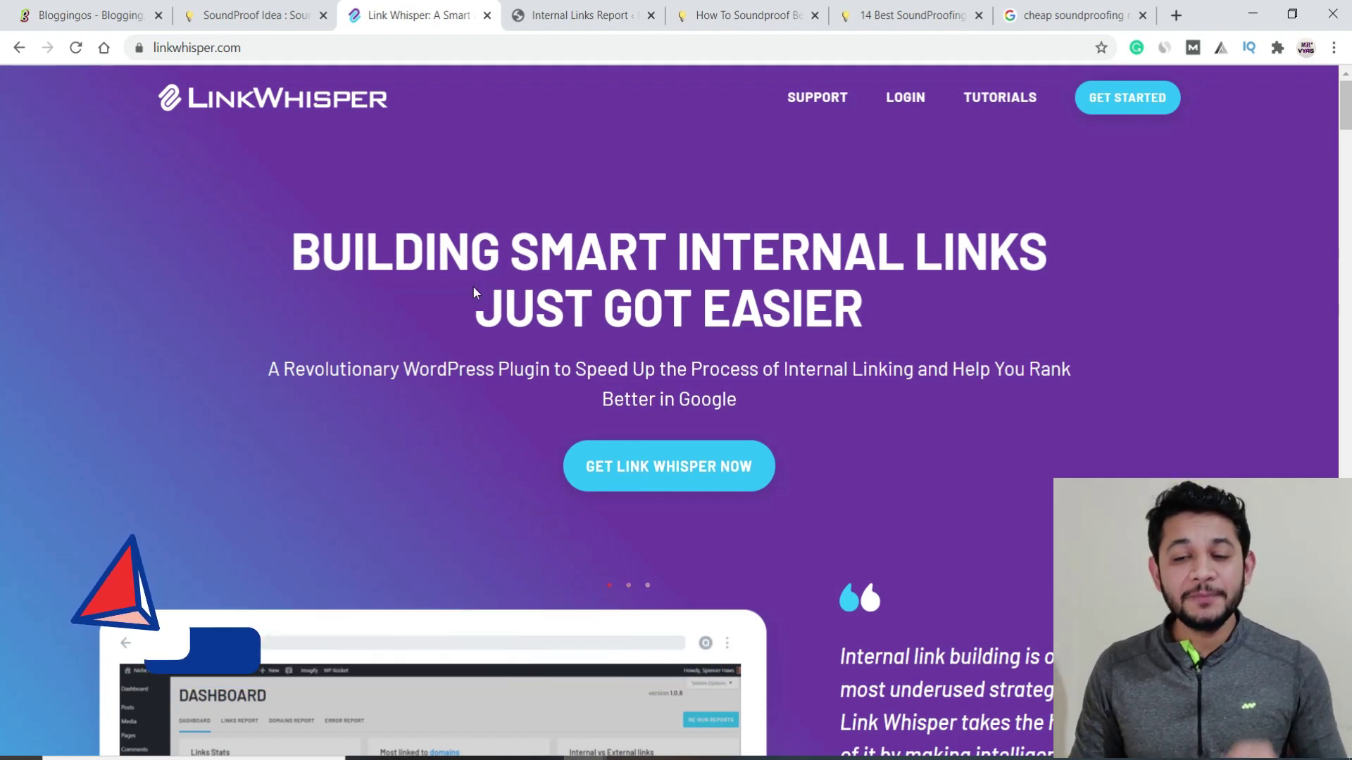
scroll(472, 292, down, 3)
scroll(469, 292, down, 12)
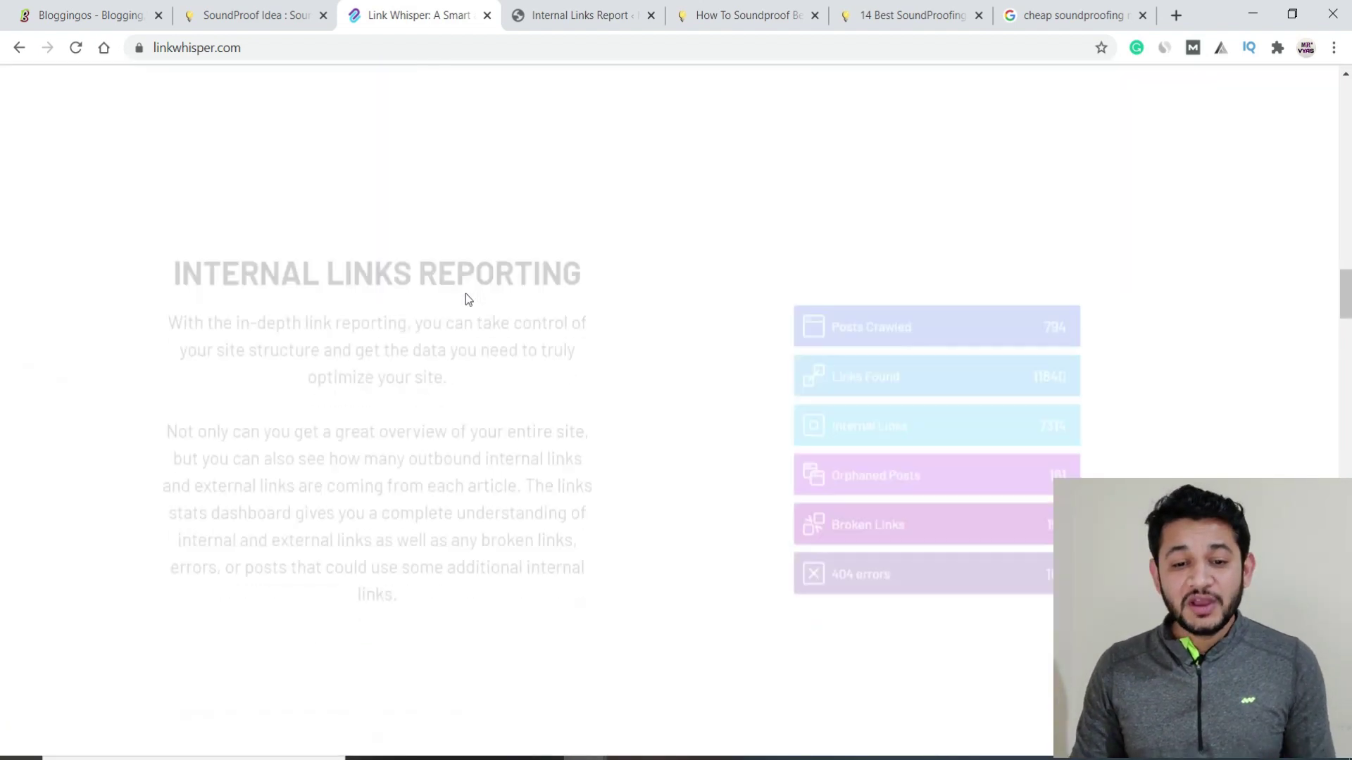
scroll(465, 302, down, 15)
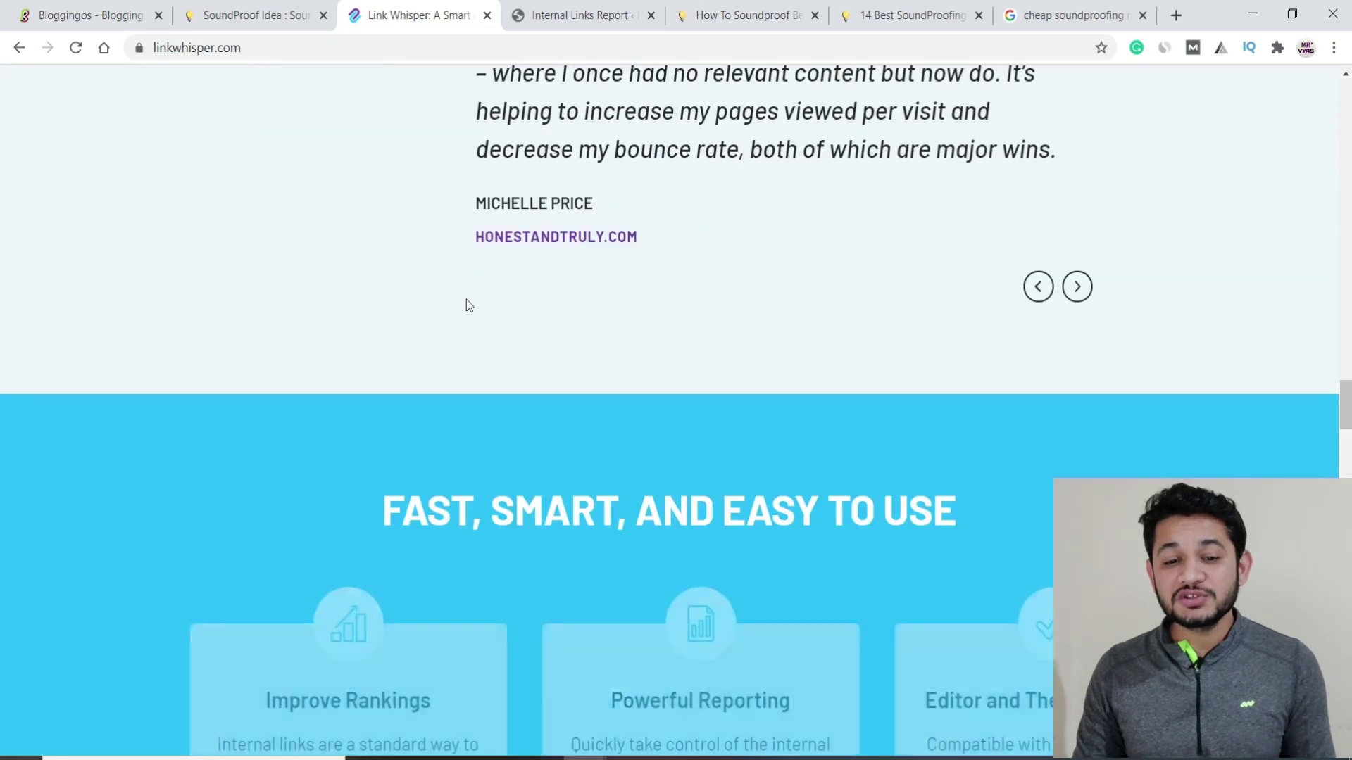
scroll(477, 352, down, 15)
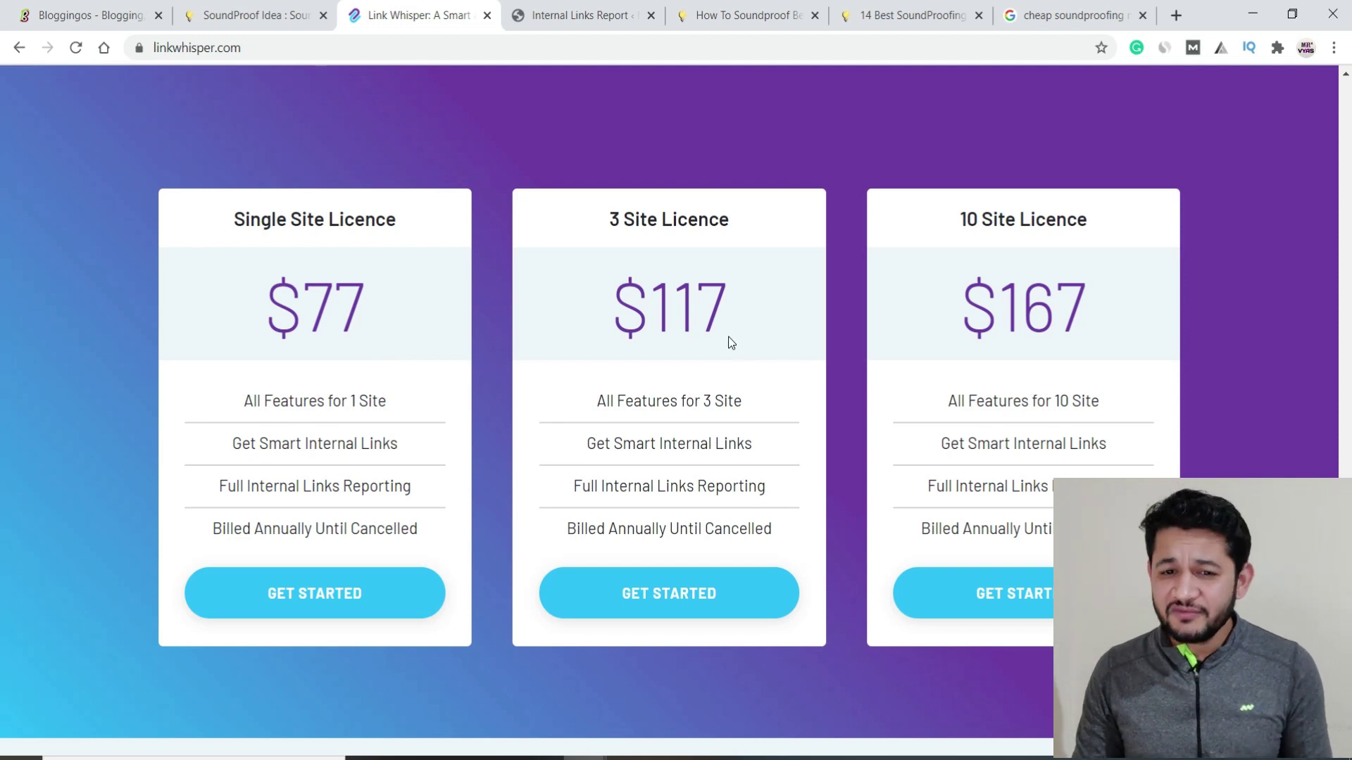
drag(662, 314, 699, 306)
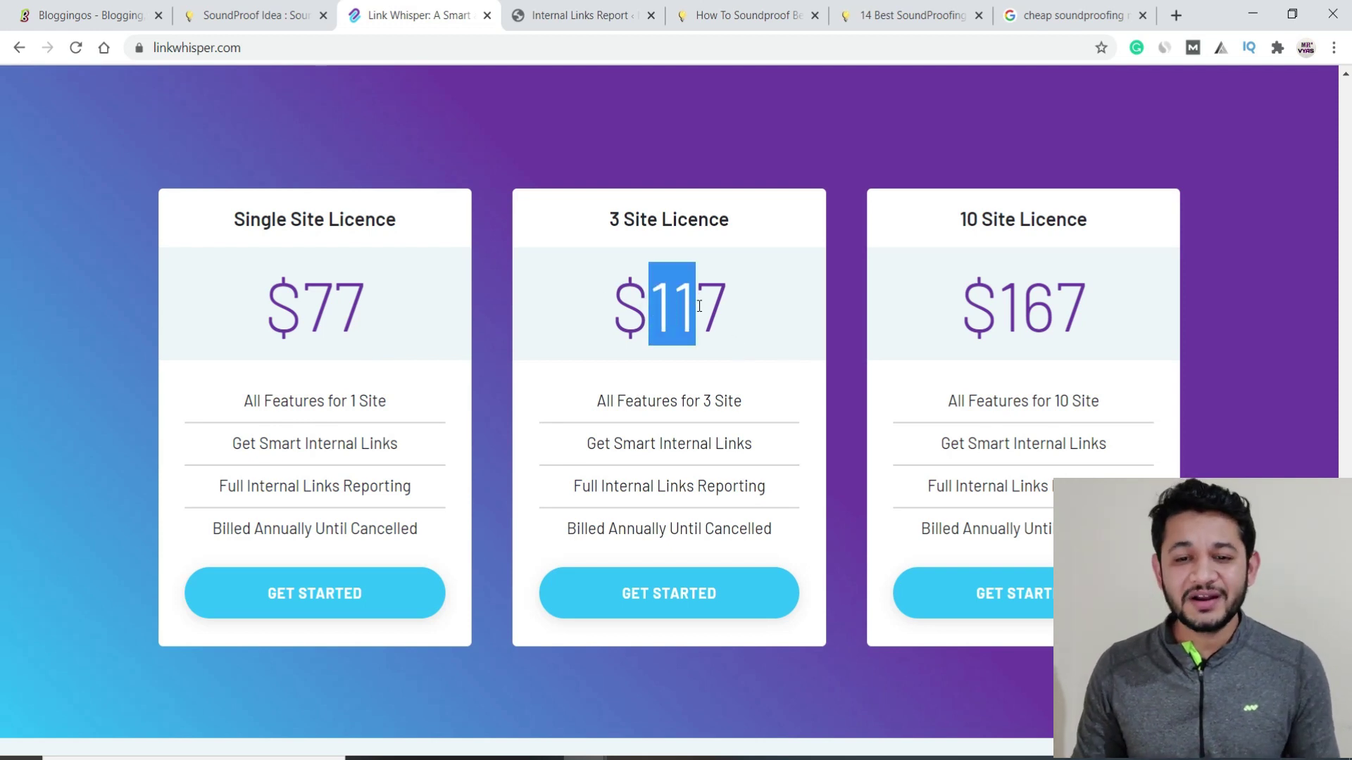
drag(1006, 308, 1071, 305)
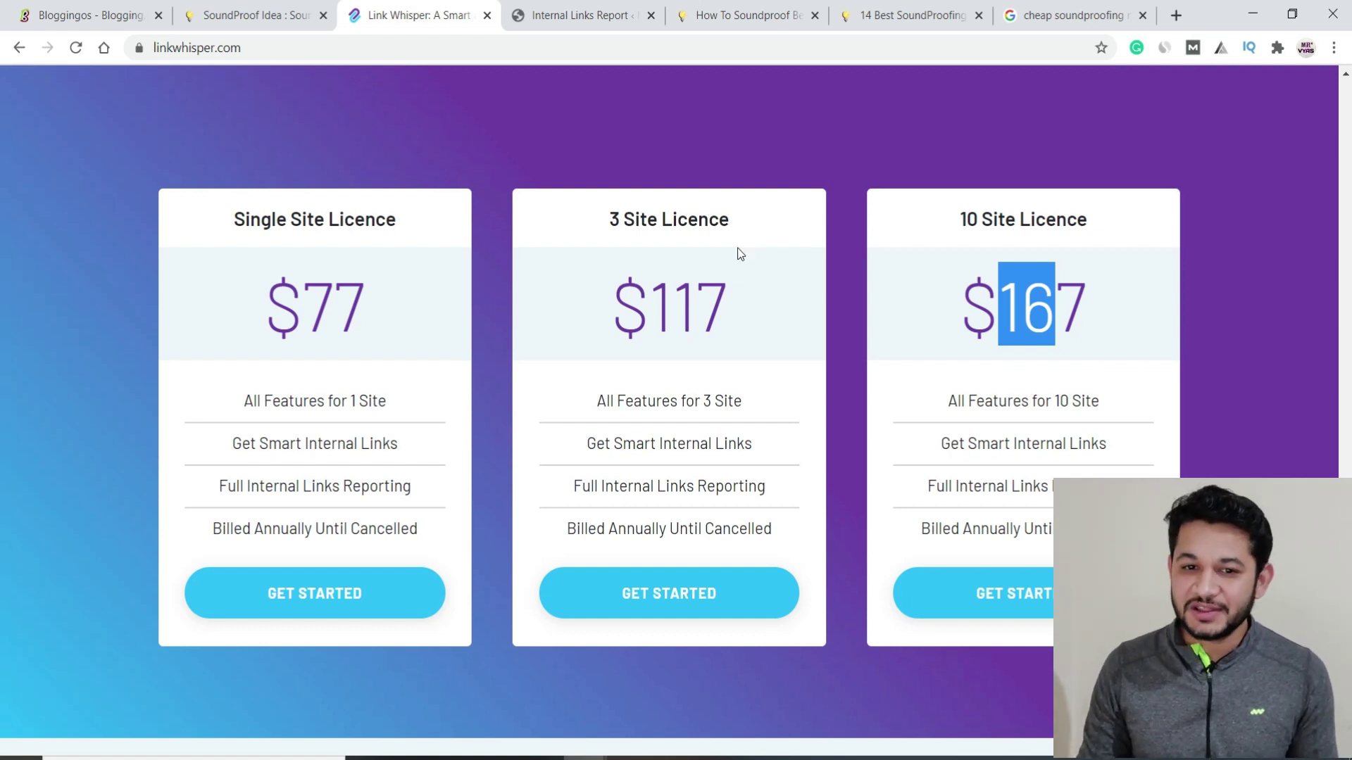
Review the Link Whisper dashboard's link stats and its submenu in the mrvyasidea.com WordPress admin
click(556, 16)
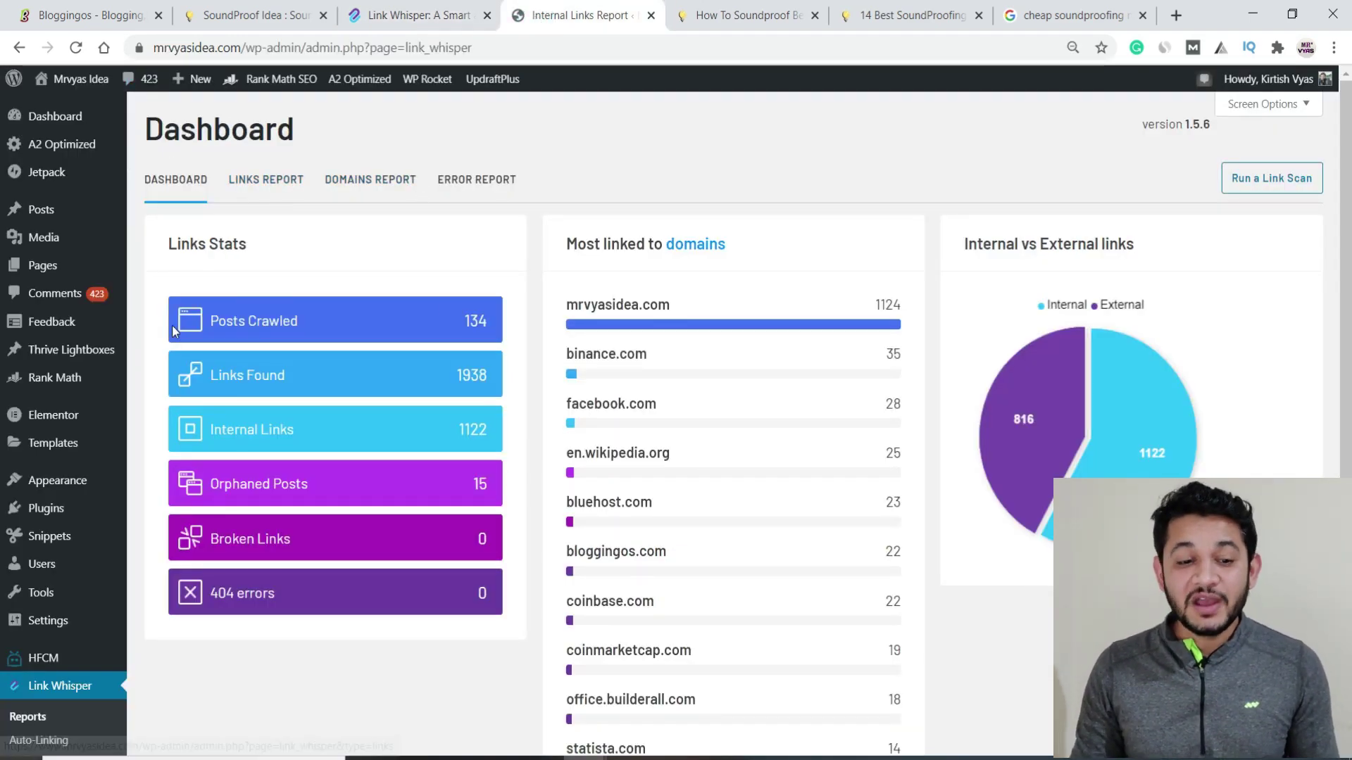
scroll(104, 668, down, 1)
scroll(104, 668, down, 3)
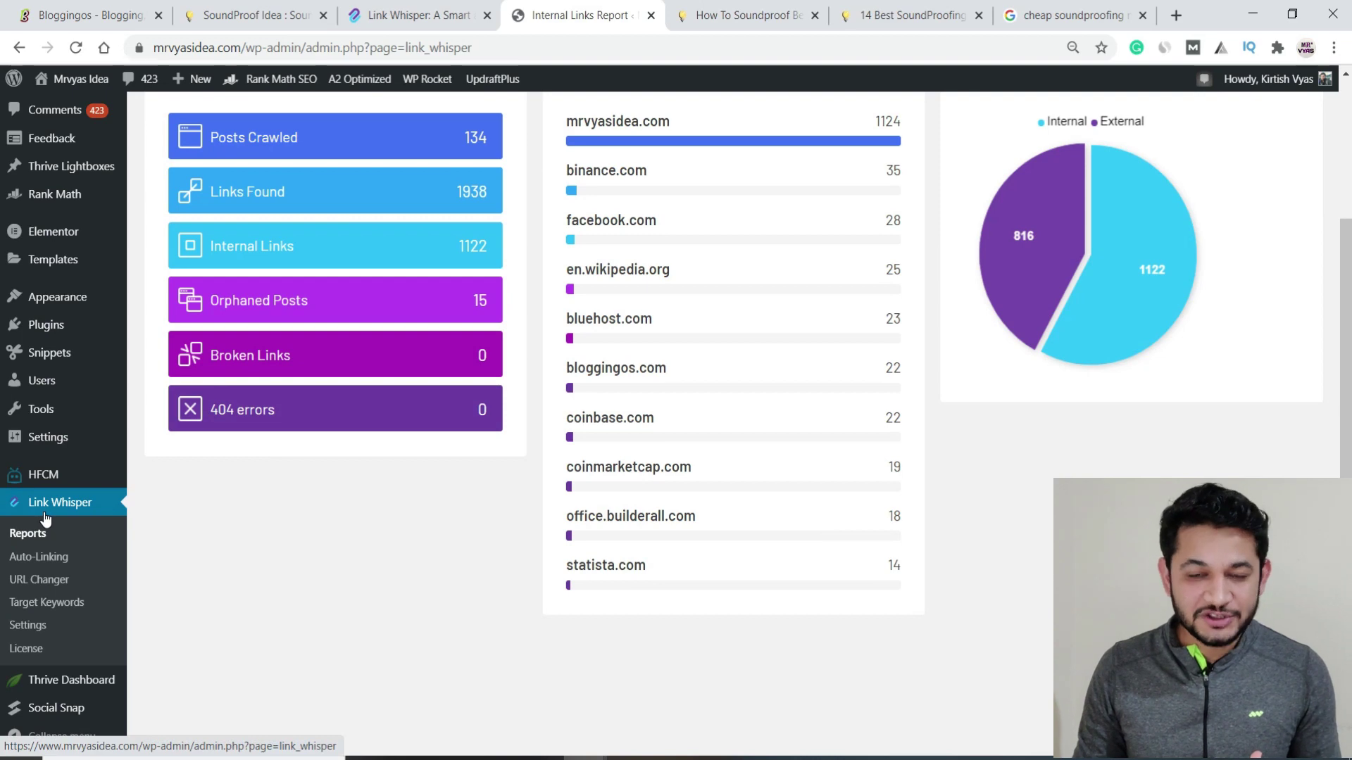
scroll(47, 525, up, 3)
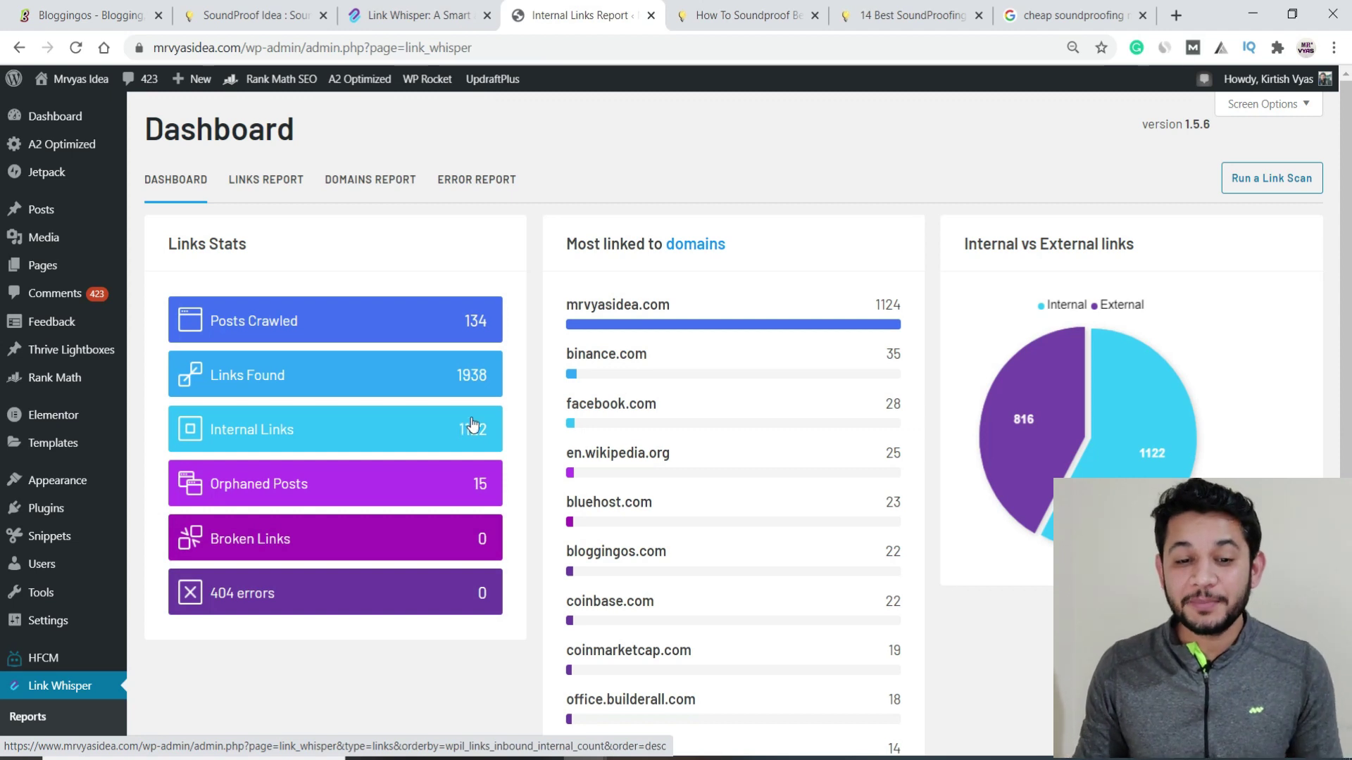
Open the Orphaned Posts Report and examine the inbound internal, outbound internal and outbound external links columns
click(387, 495)
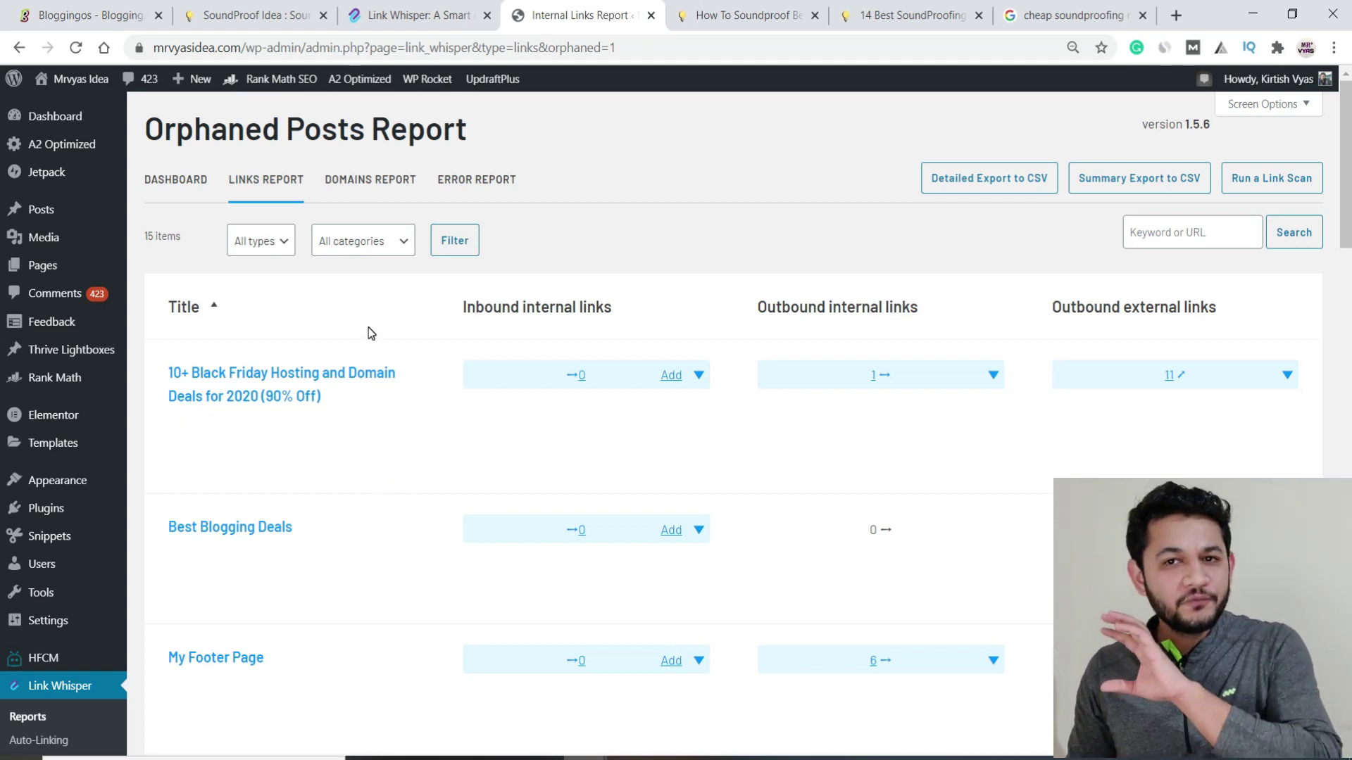
mouse_move(366, 361)
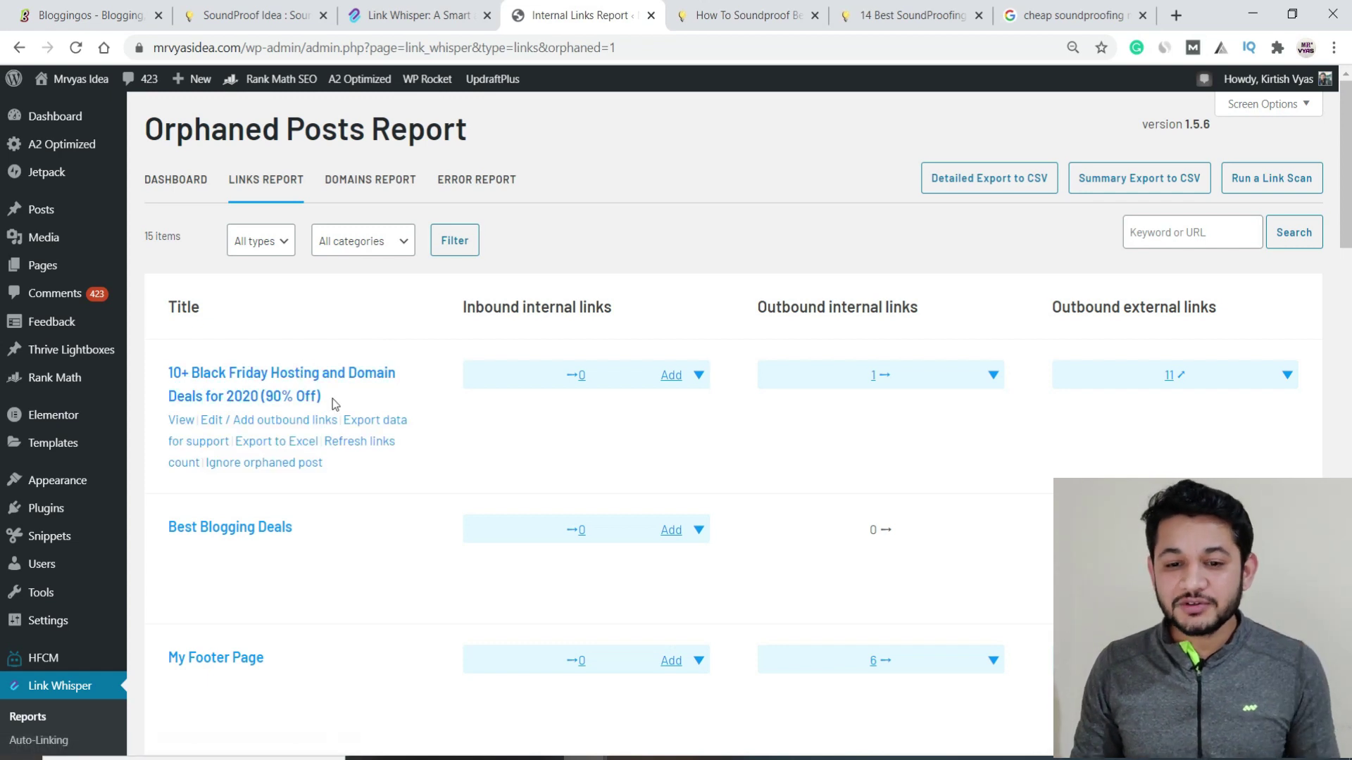
drag(449, 304, 613, 303)
click(614, 303)
mouse_move(274, 388)
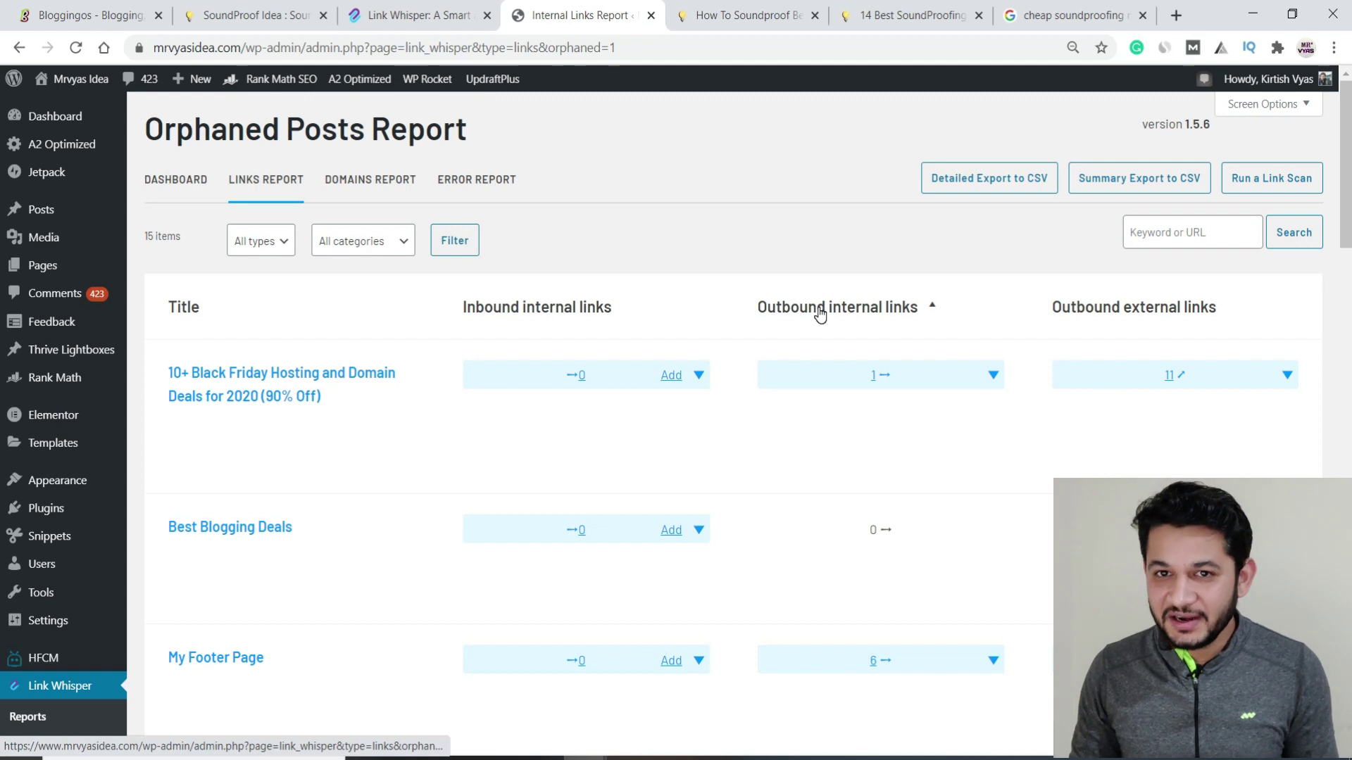
mouse_move(414, 401)
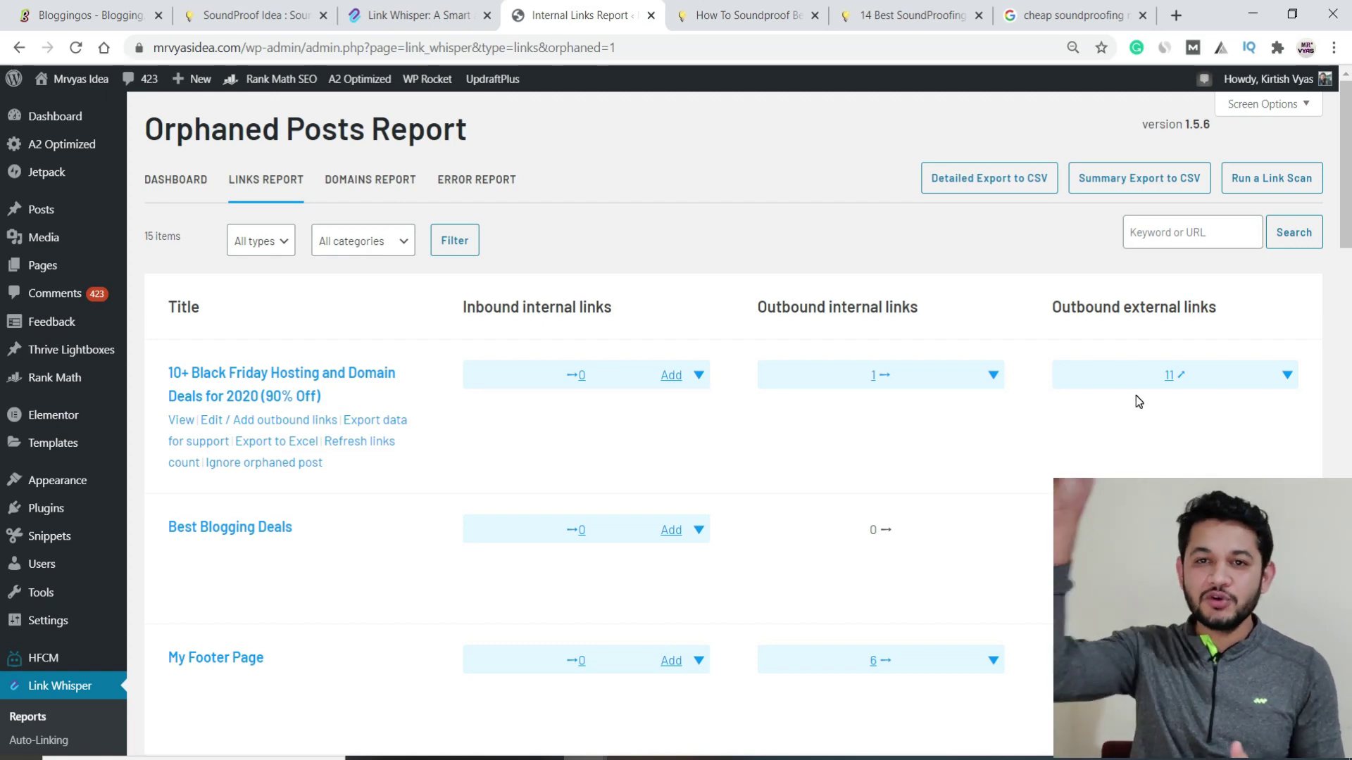
Open the inbound link suggestions for the orphaned post "What is a Slug in WordPress and How to Change?" and highlight part of its title
scroll(383, 450, down, 7)
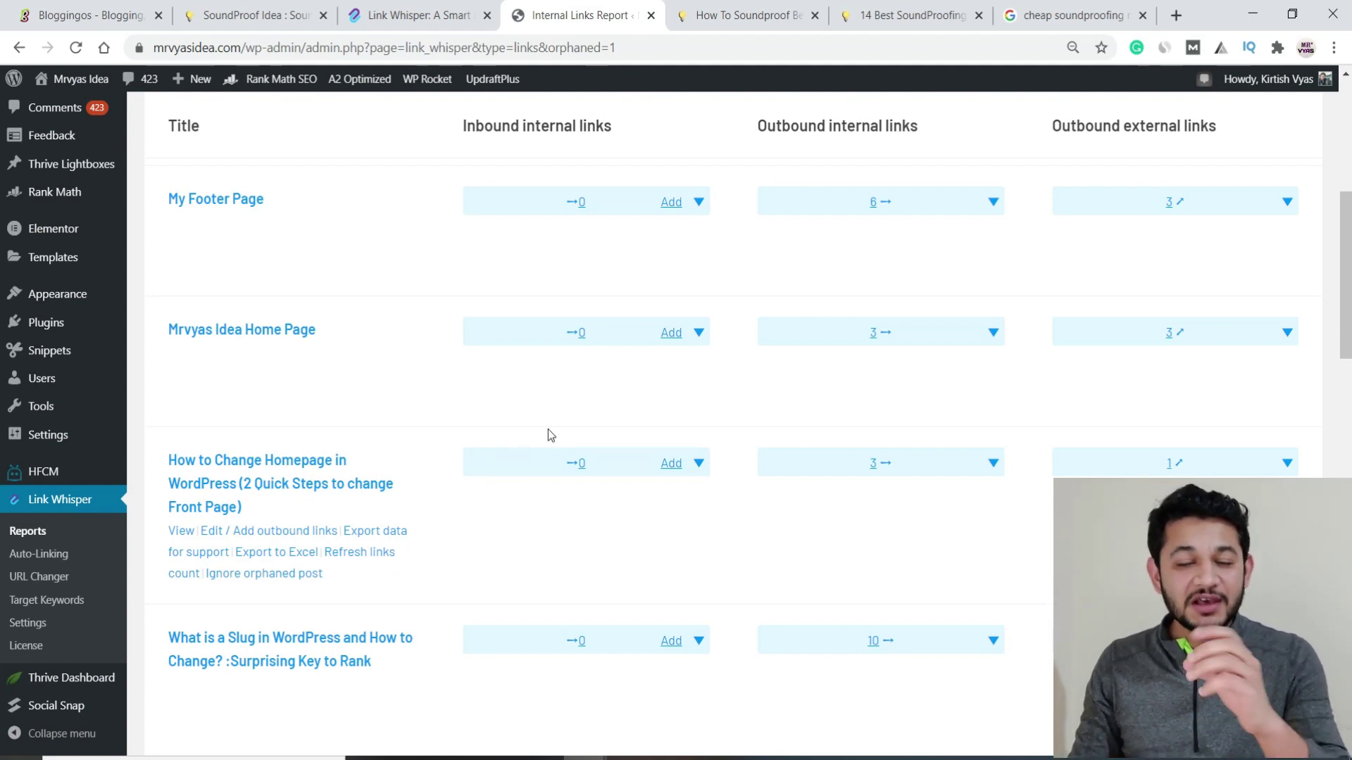
scroll(487, 416, down, 3)
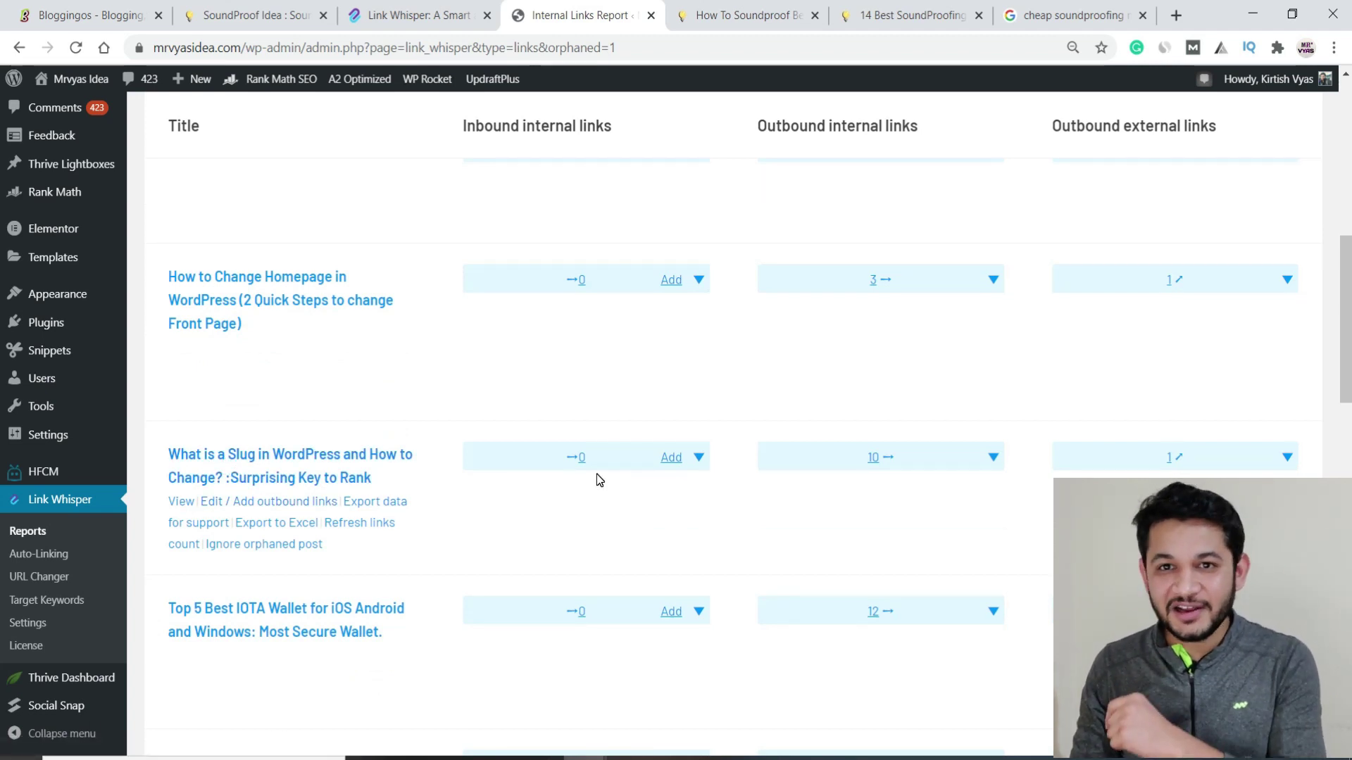
click(672, 457)
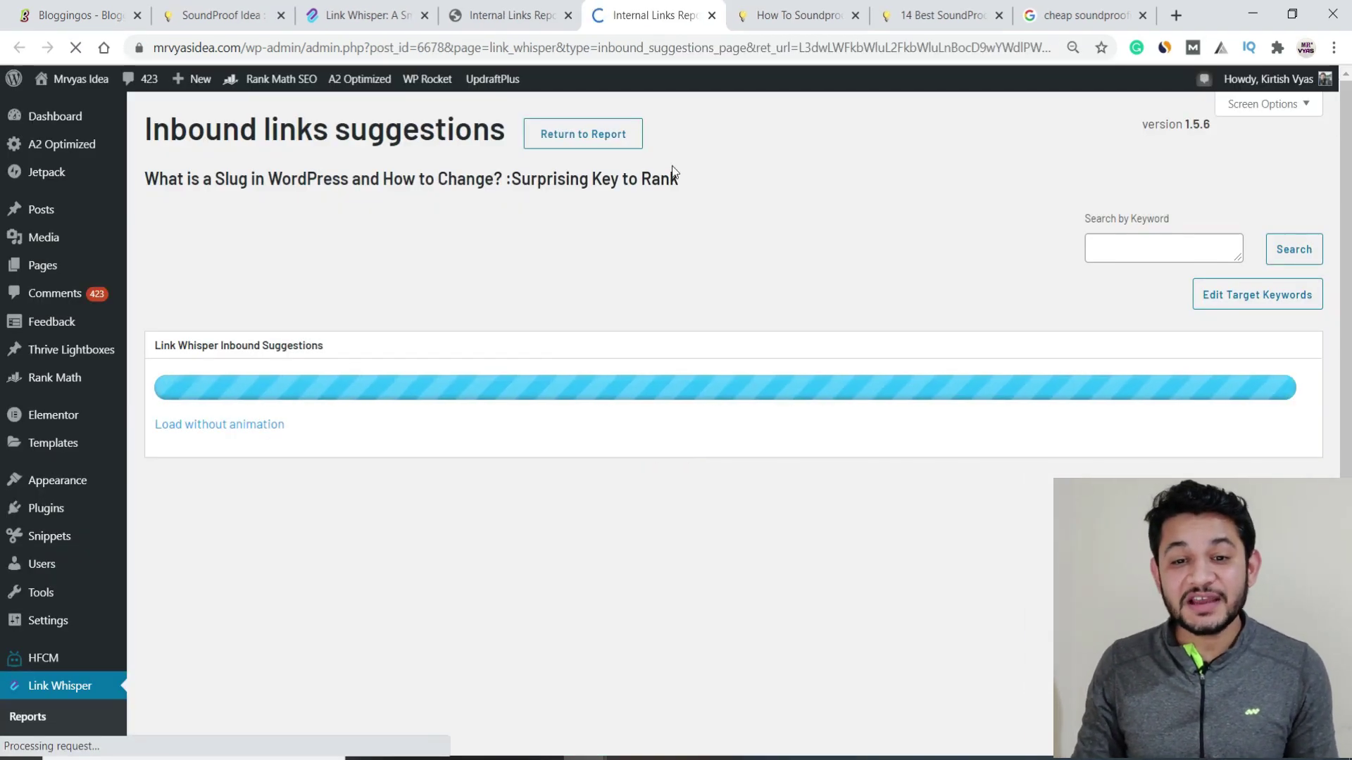
drag(297, 179, 465, 176)
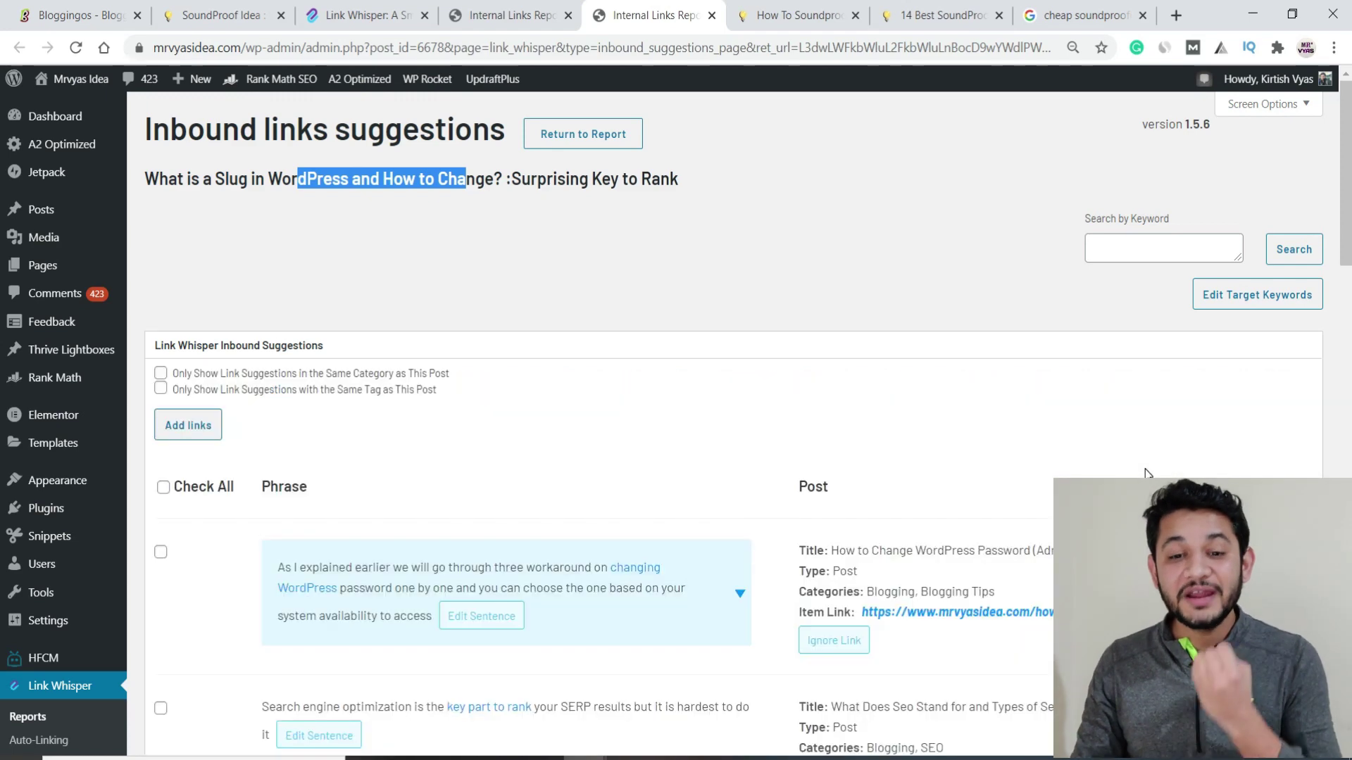
scroll(778, 549, down, 1)
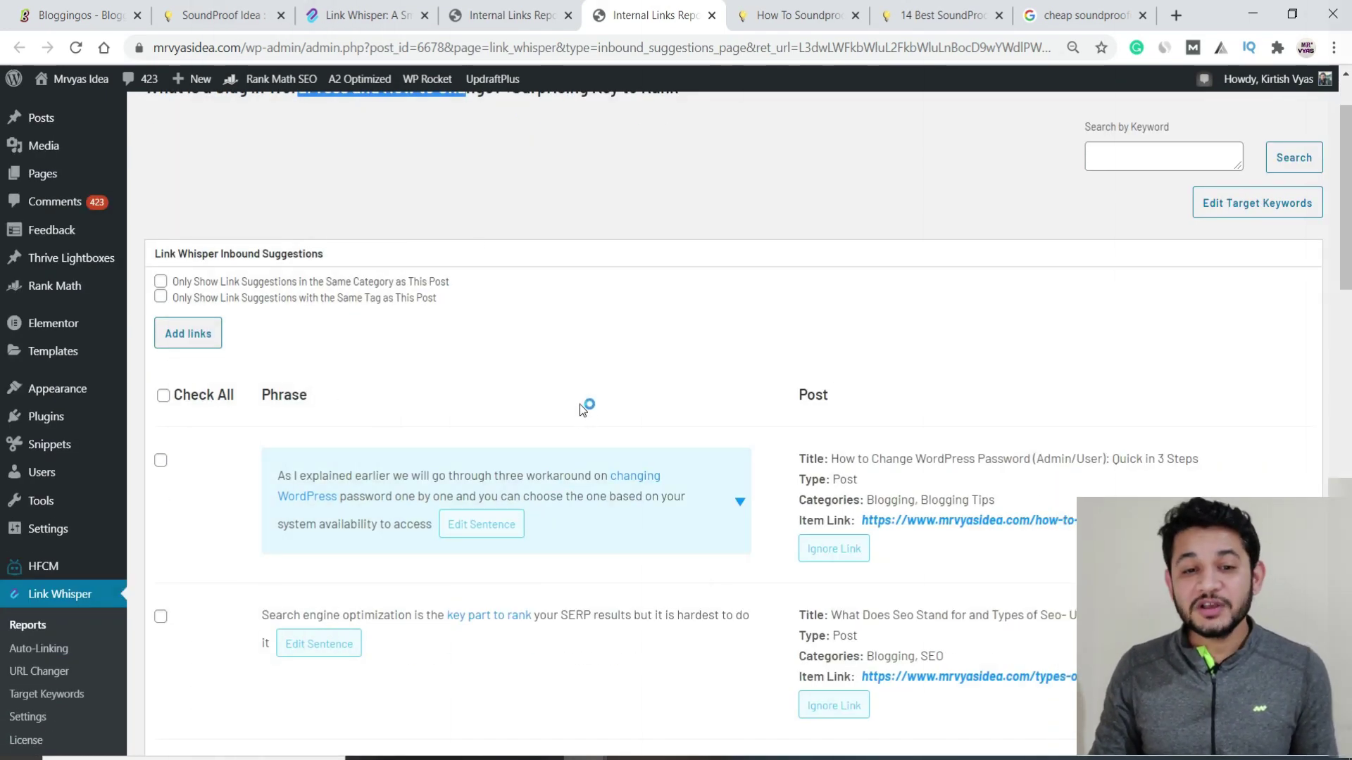
scroll(436, 252, up, 1)
click(703, 196)
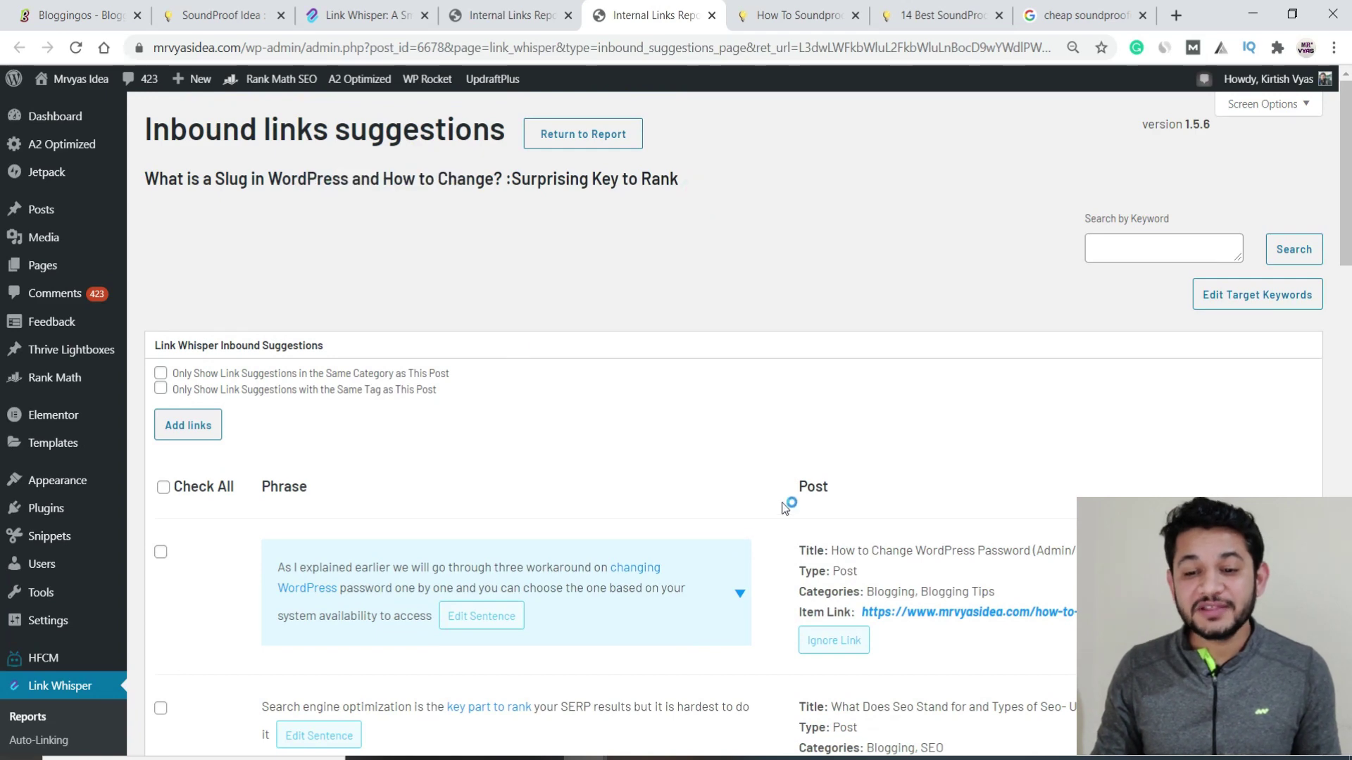
Look through the inbound link suggestions, checking each linked anchor phrase against the post that contains it
scroll(709, 458, down, 2)
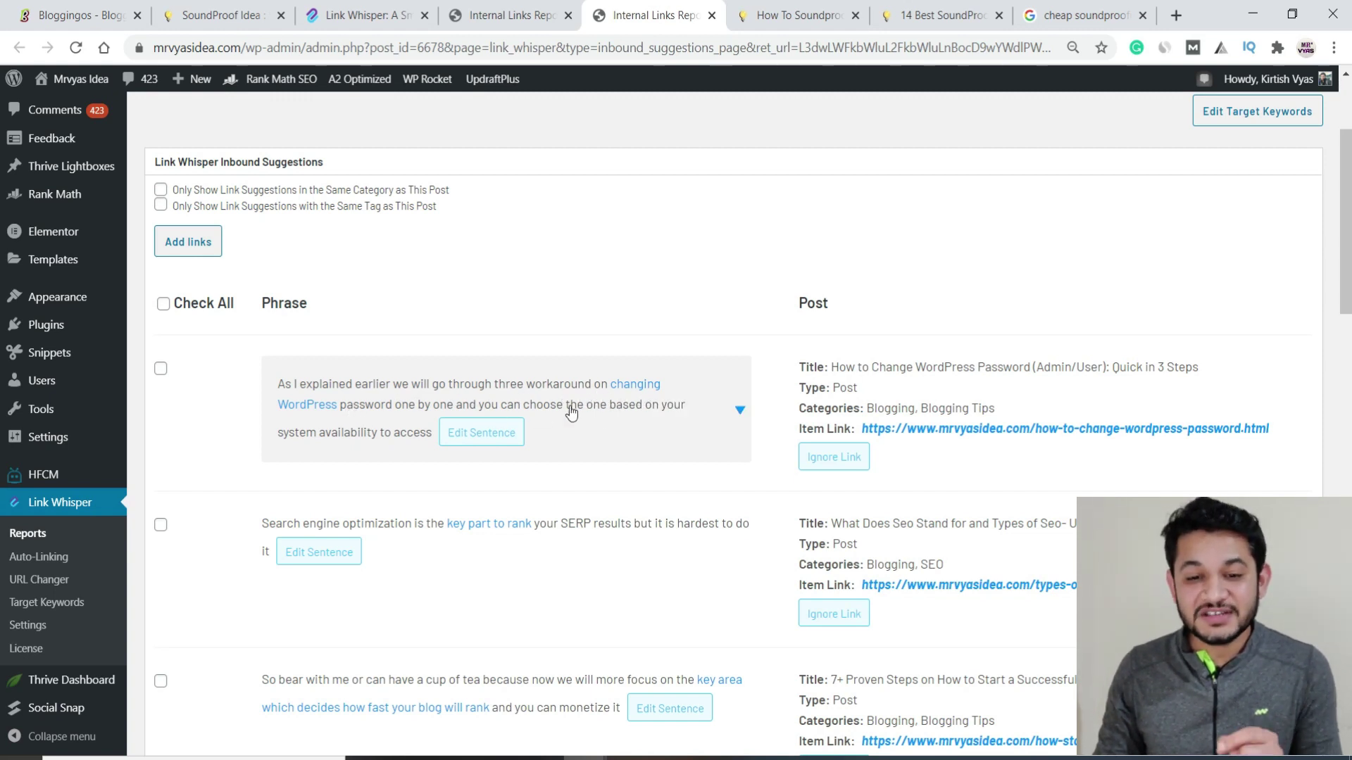
click(160, 366)
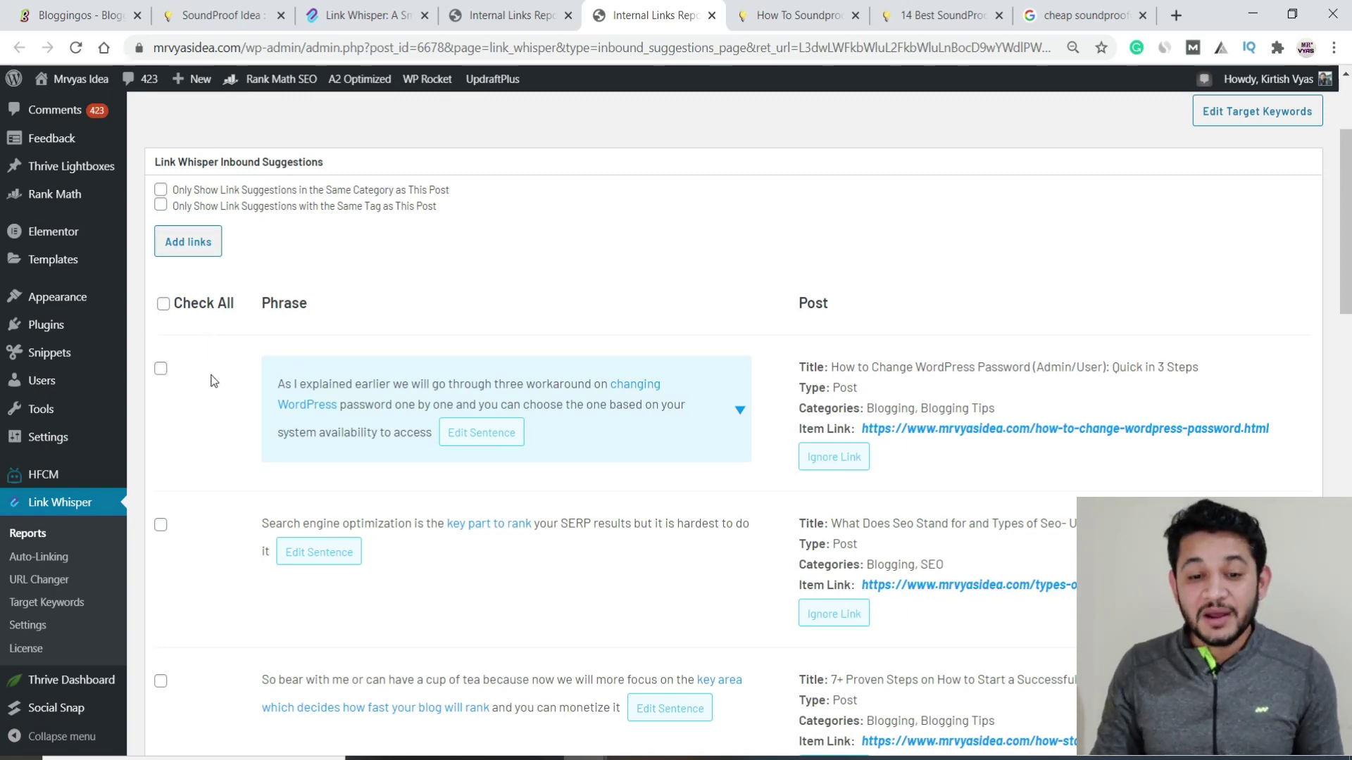
scroll(214, 379, down, 3)
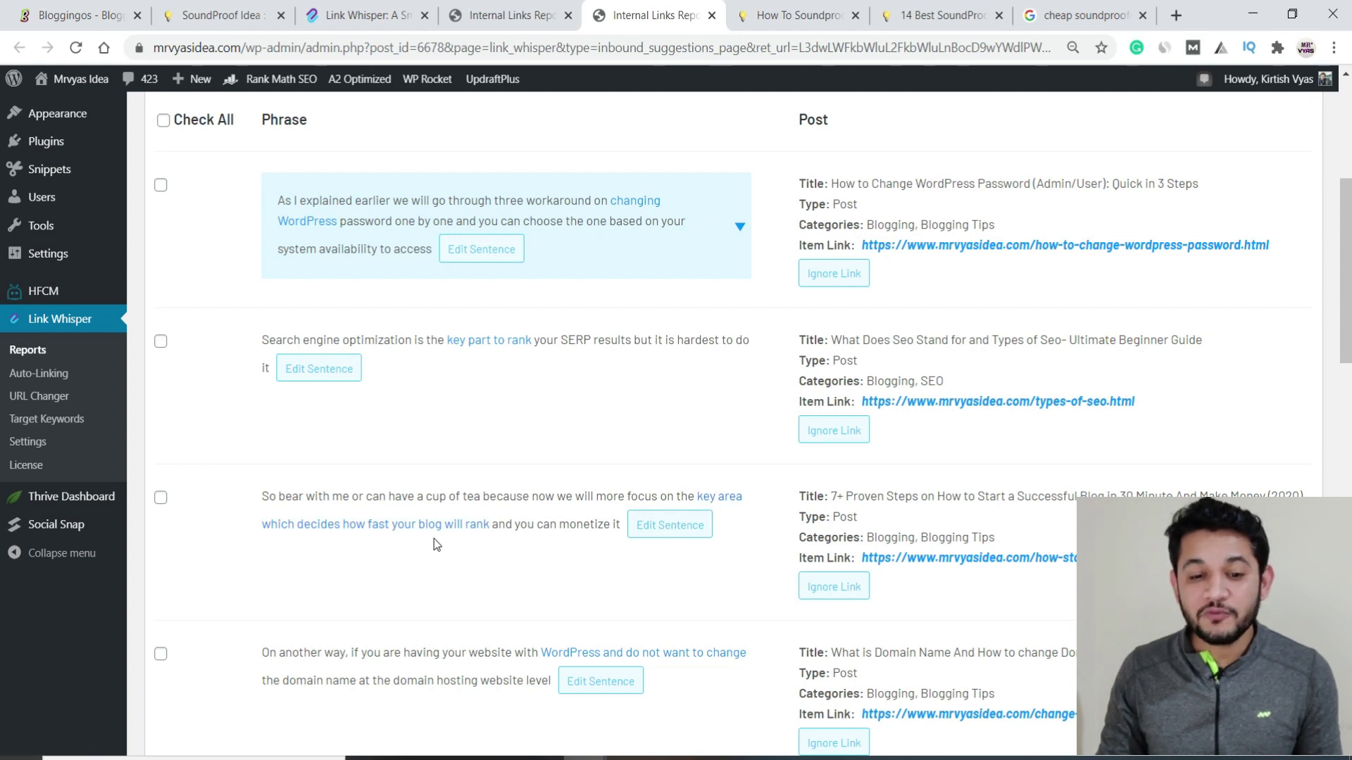
scroll(459, 539, down, 1)
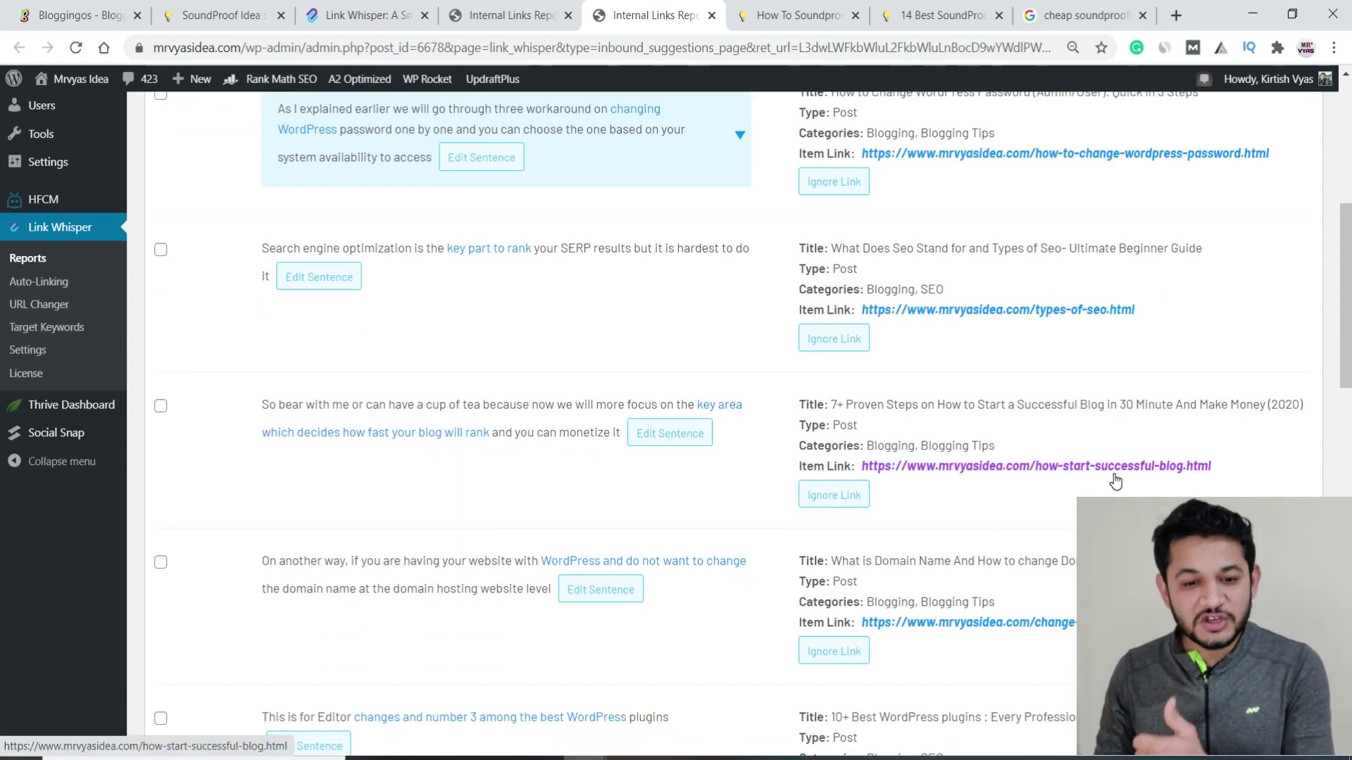
scroll(1115, 480, down, 1)
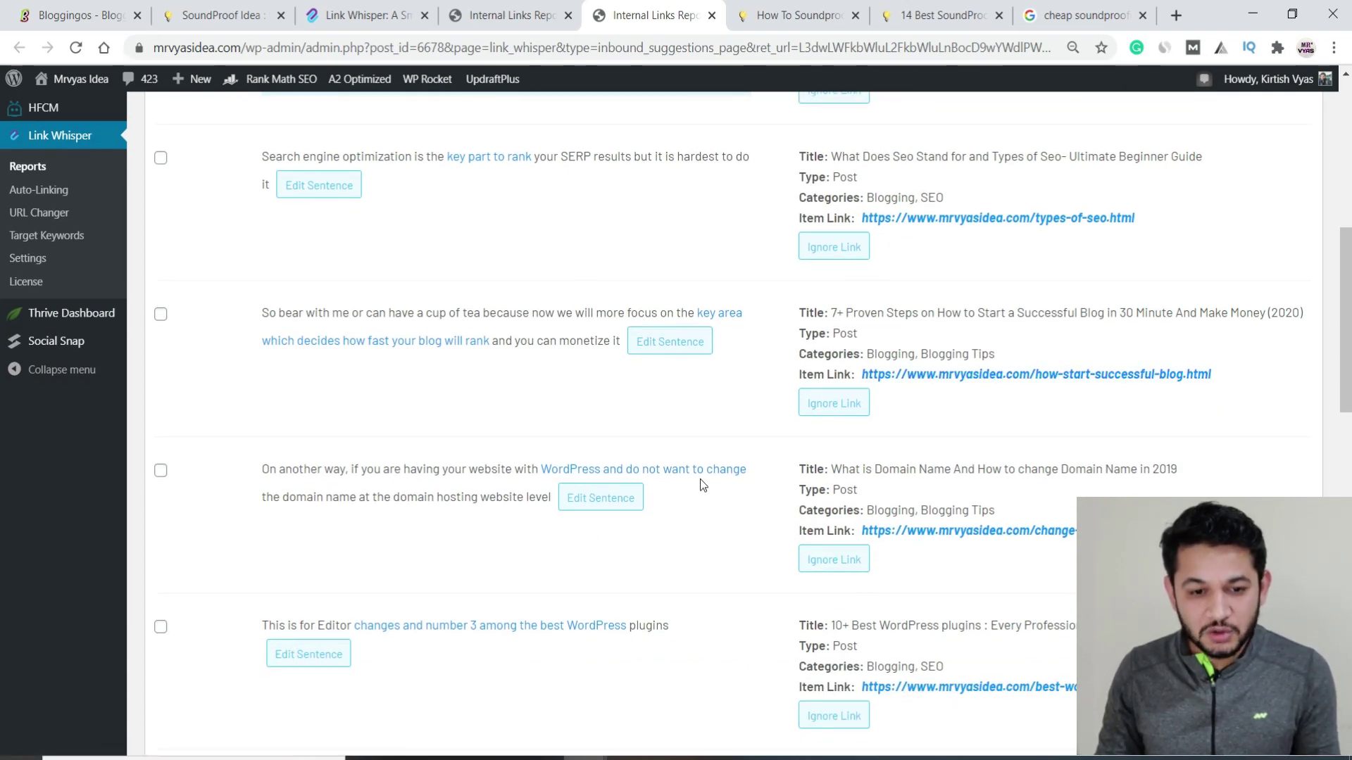
scroll(480, 534, down, 3)
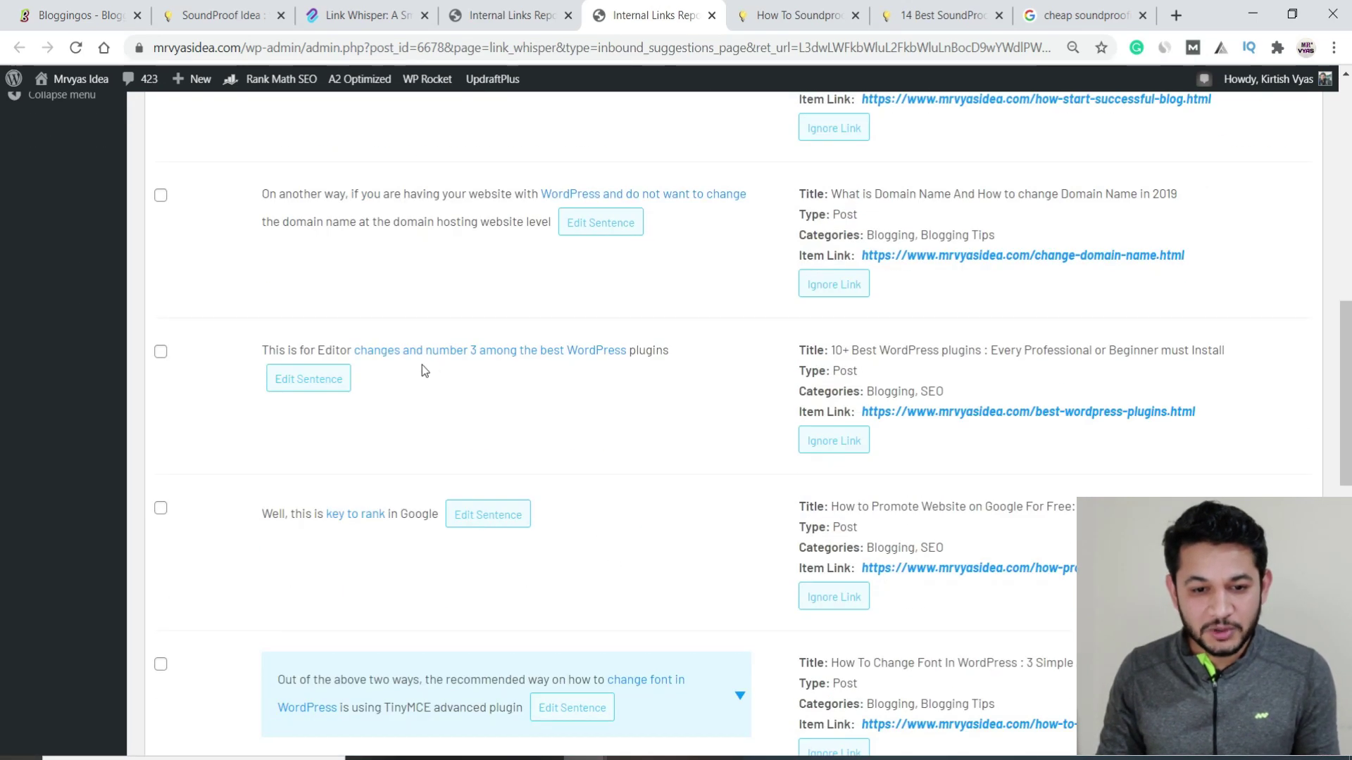
scroll(534, 553, down, 2)
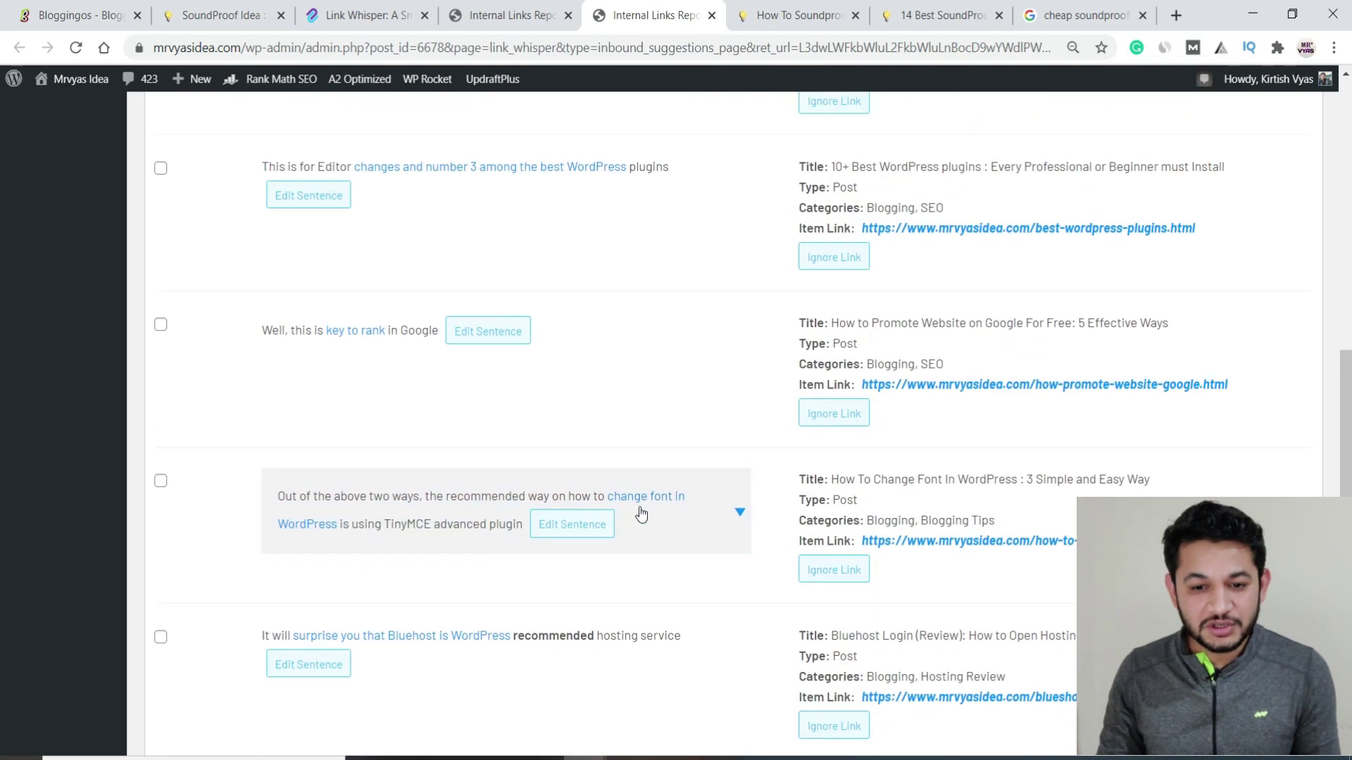
scroll(386, 571, down, 3)
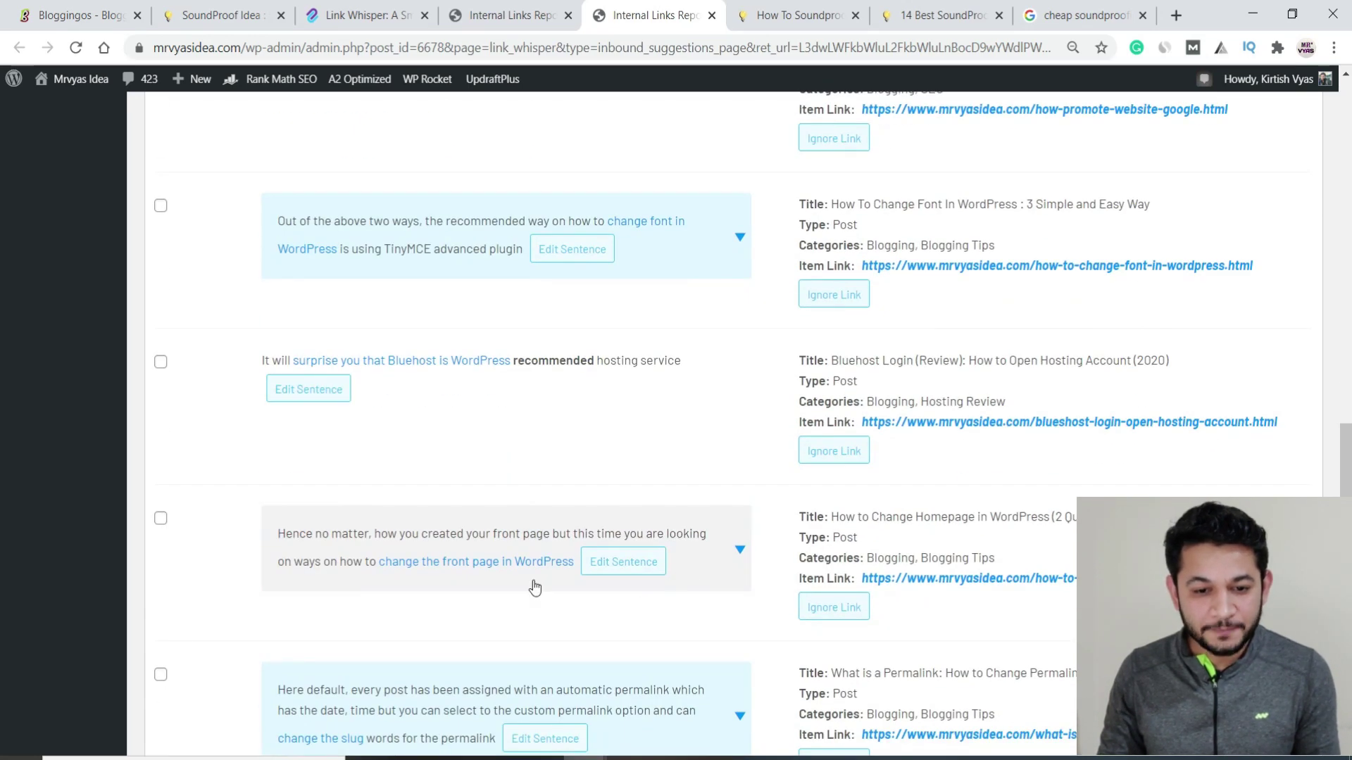
scroll(528, 580, down, 2)
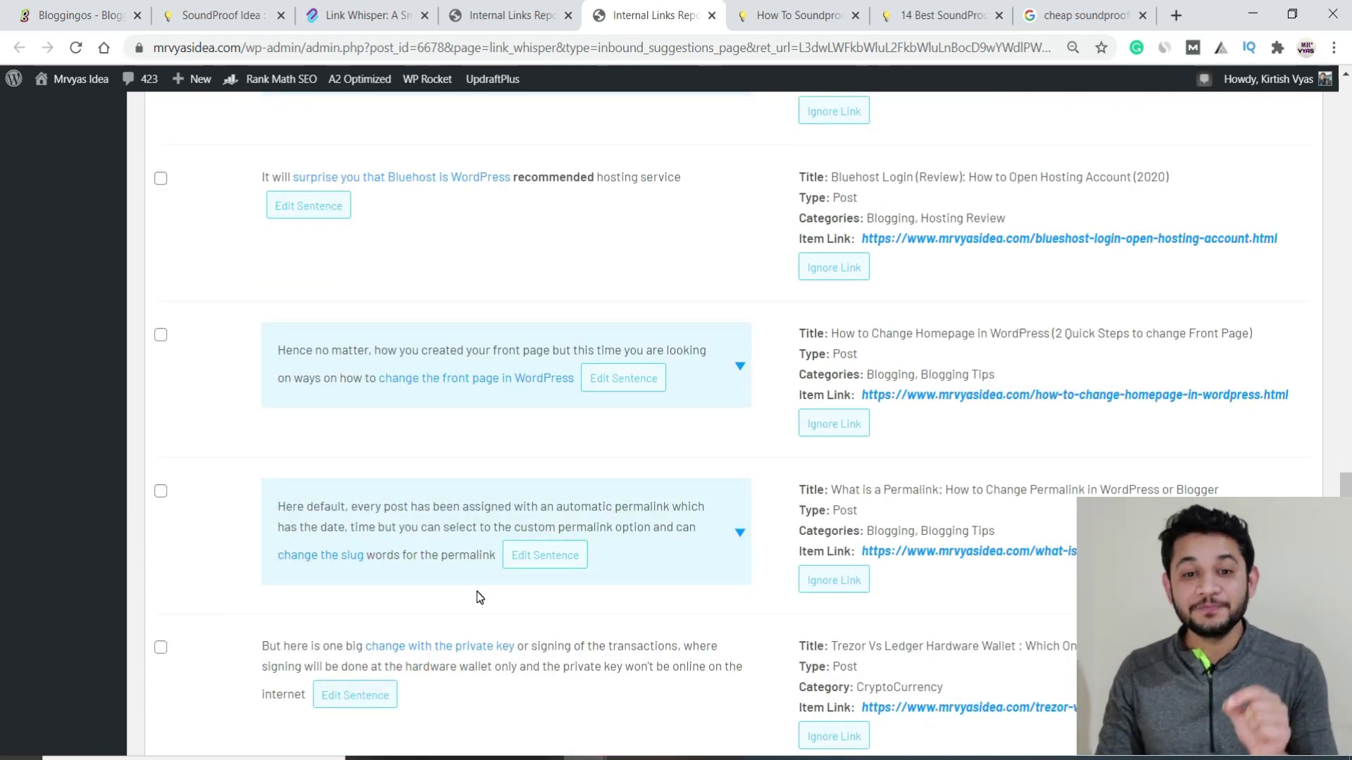
scroll(1321, 271, up, 15)
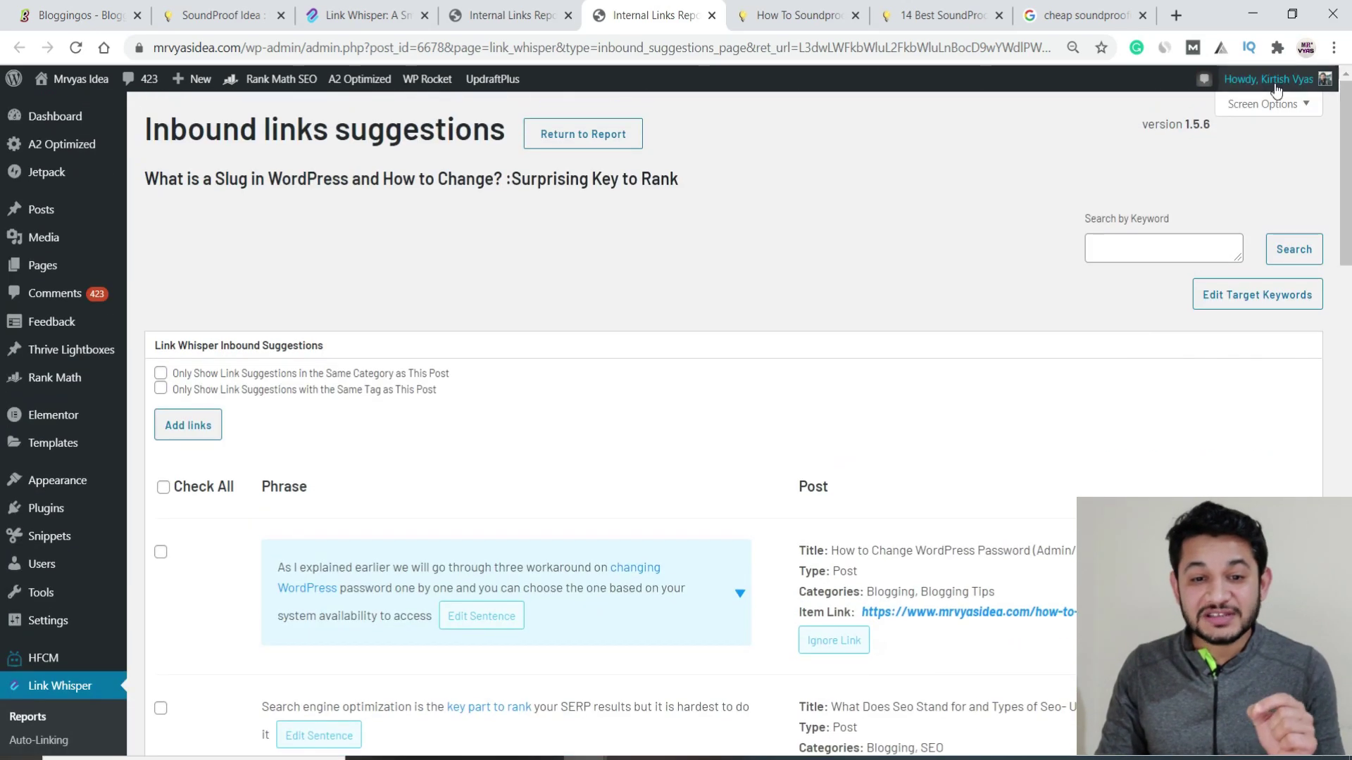
scroll(597, 264, down, 15)
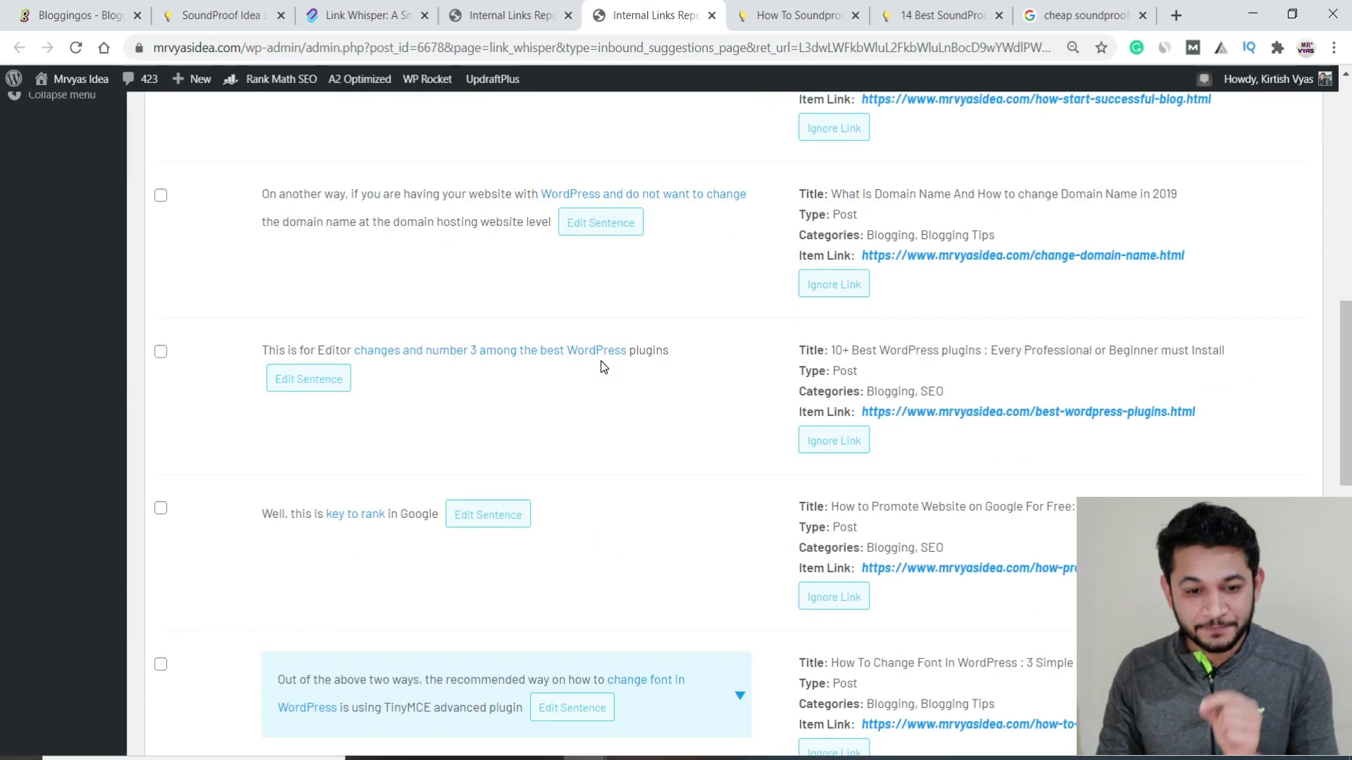
Select the inbound suggestion linking "change the slug" in the post "What is a Permalink: How to Change Permalink in WordPress or Blogger"
scroll(604, 364, down, 5)
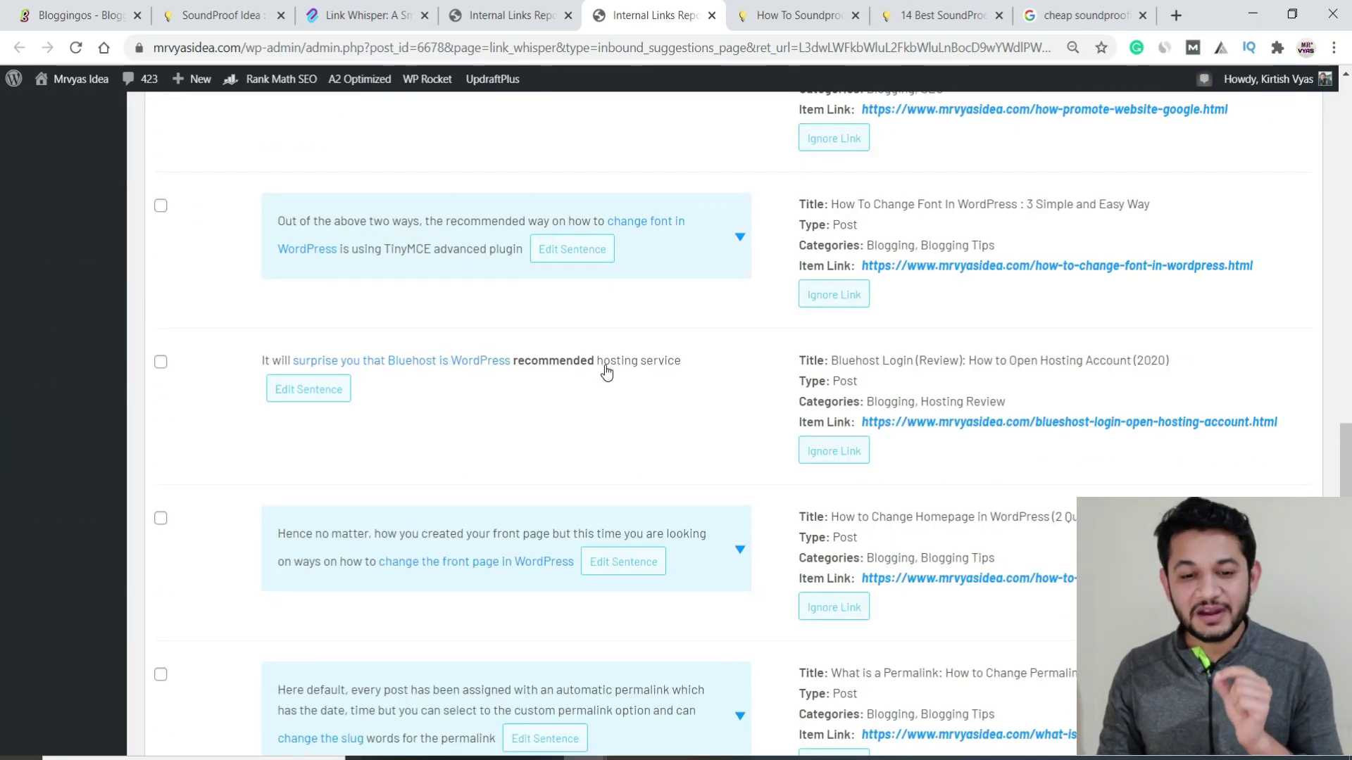
scroll(605, 371, down, 1)
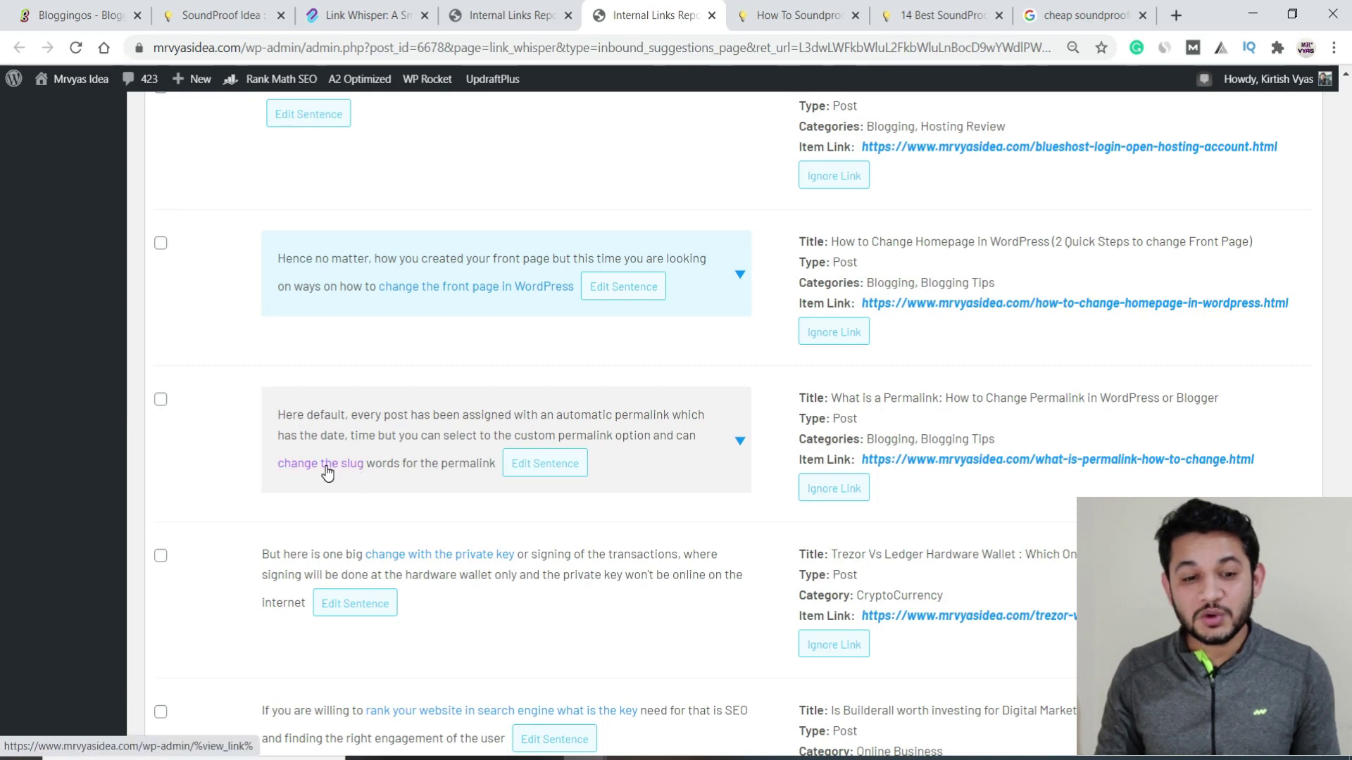
click(160, 400)
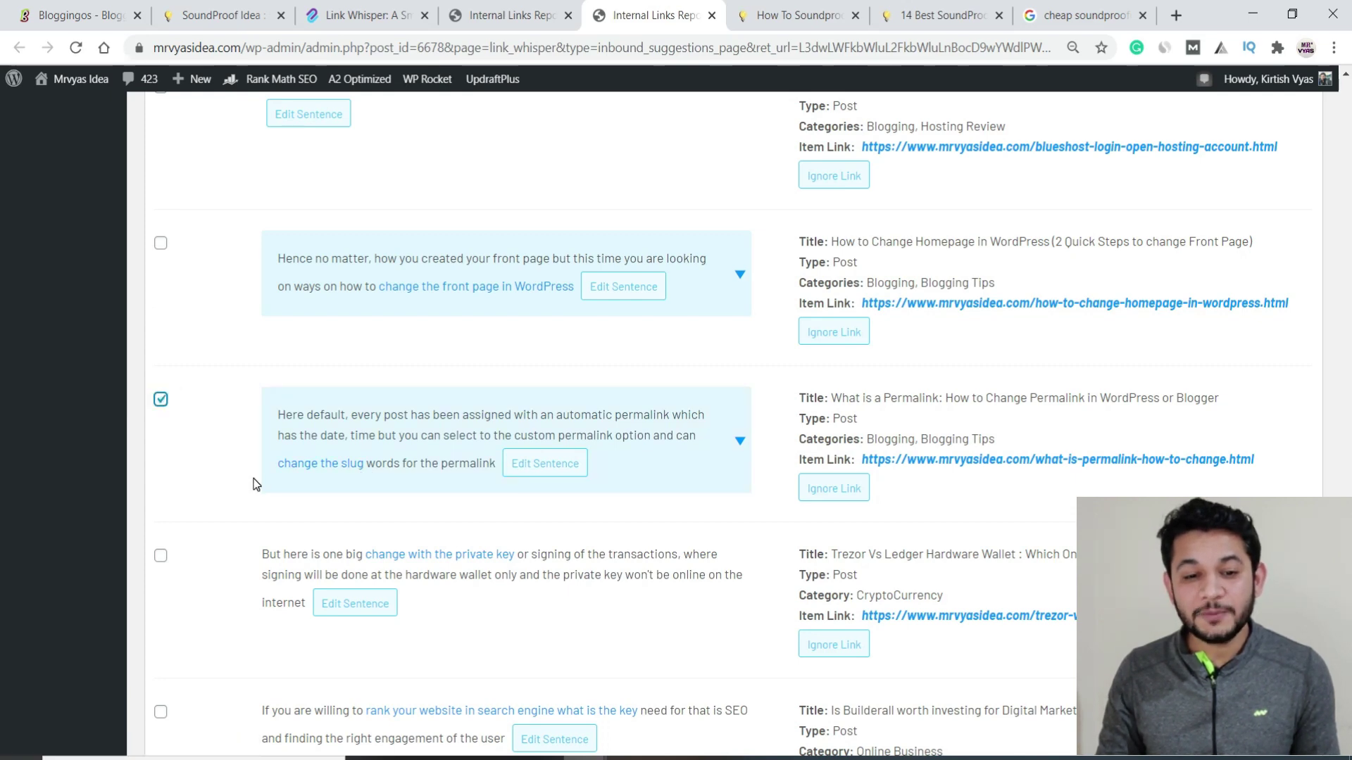
scroll(255, 484, up, 15)
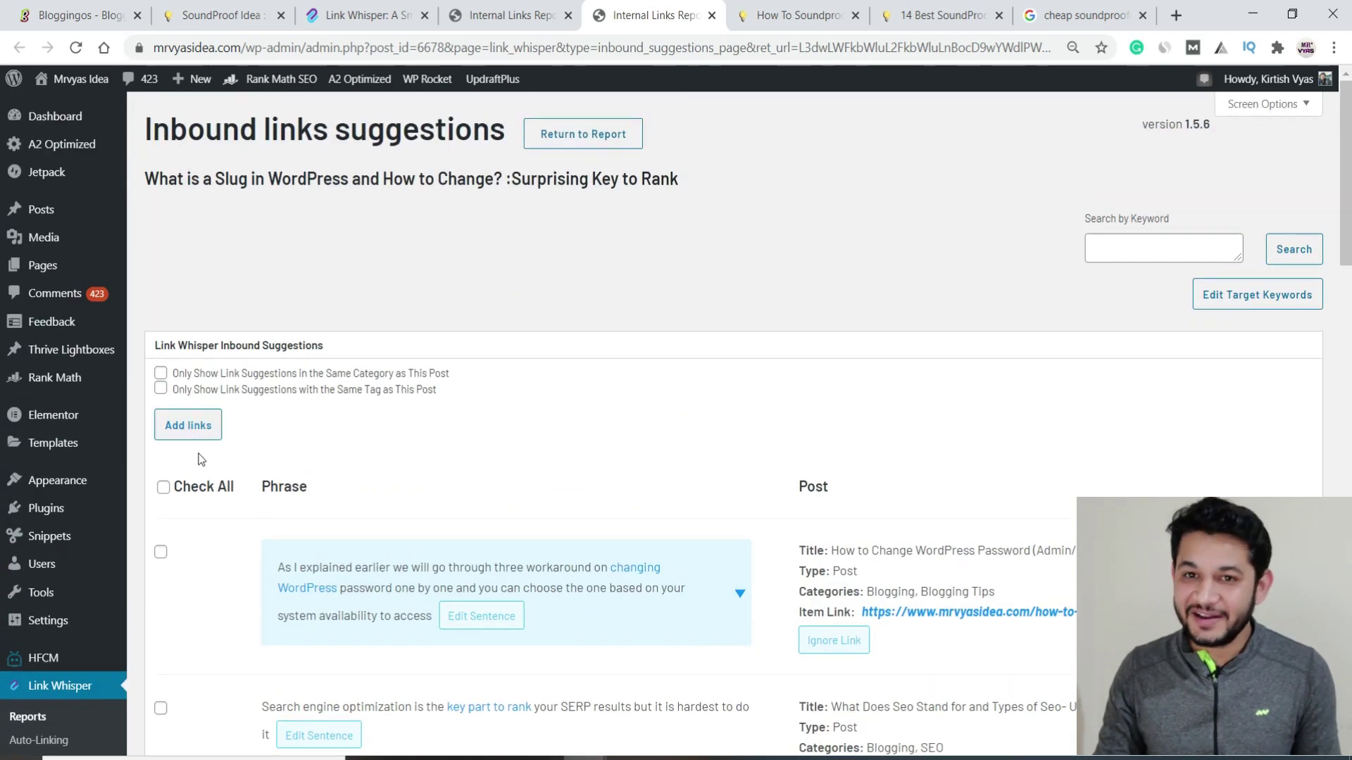
Open the permalink post's suggested sentence for editing, save it, and expand its list of alternative sentences
scroll(202, 464, down, 15)
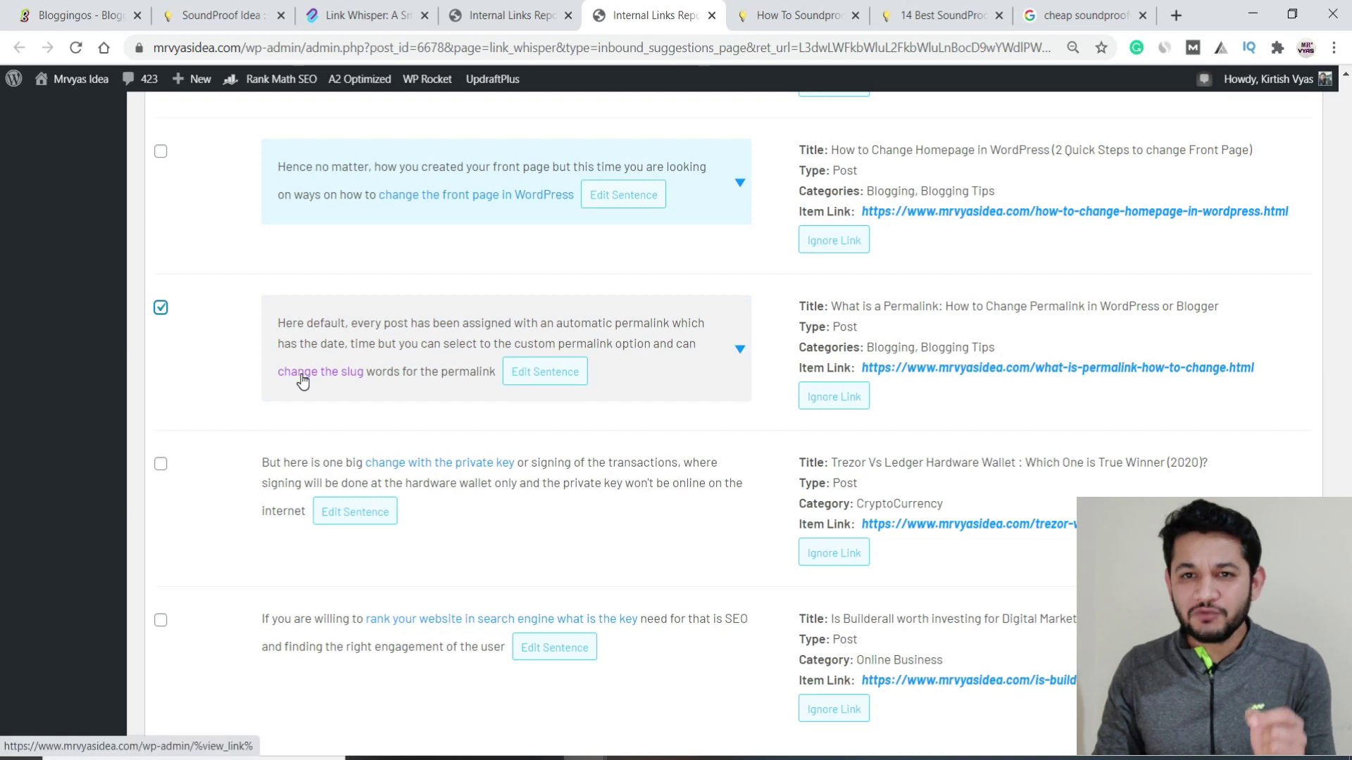
click(531, 381)
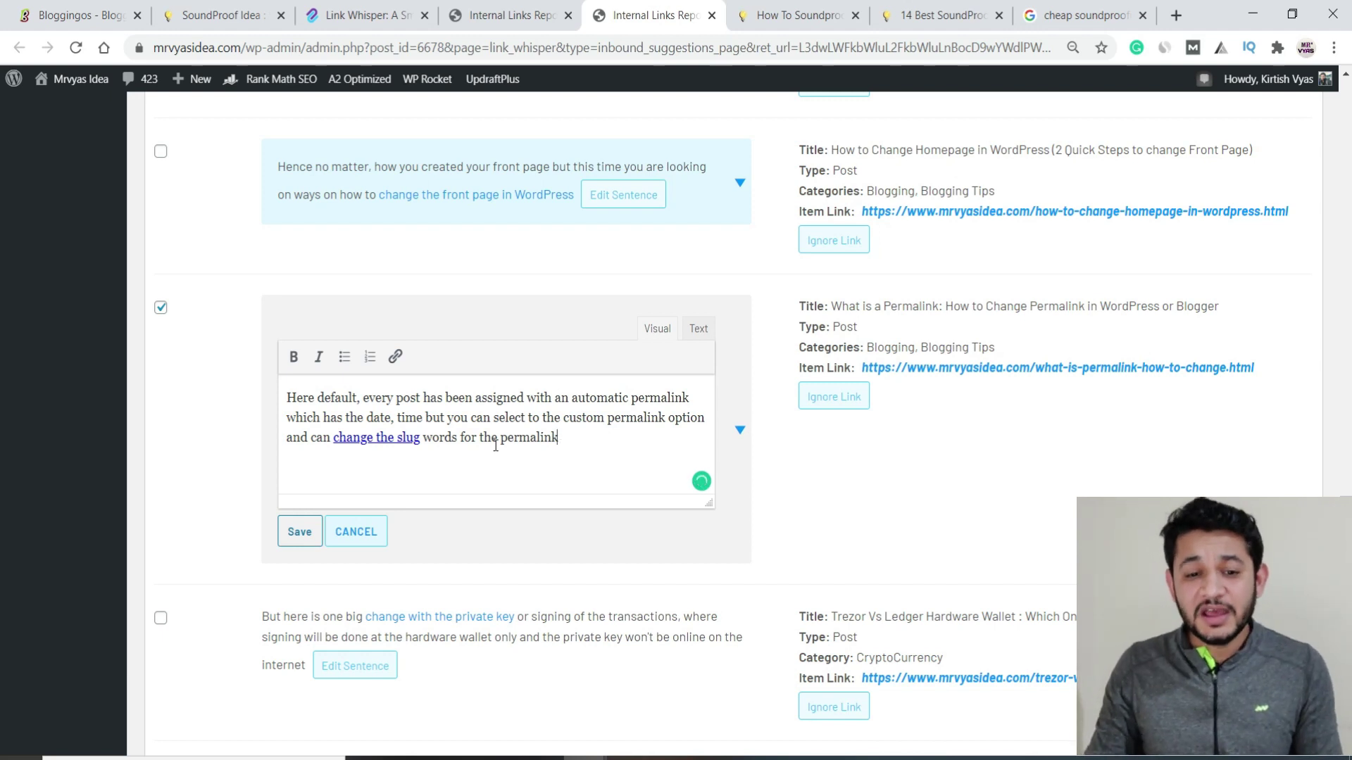
click(301, 530)
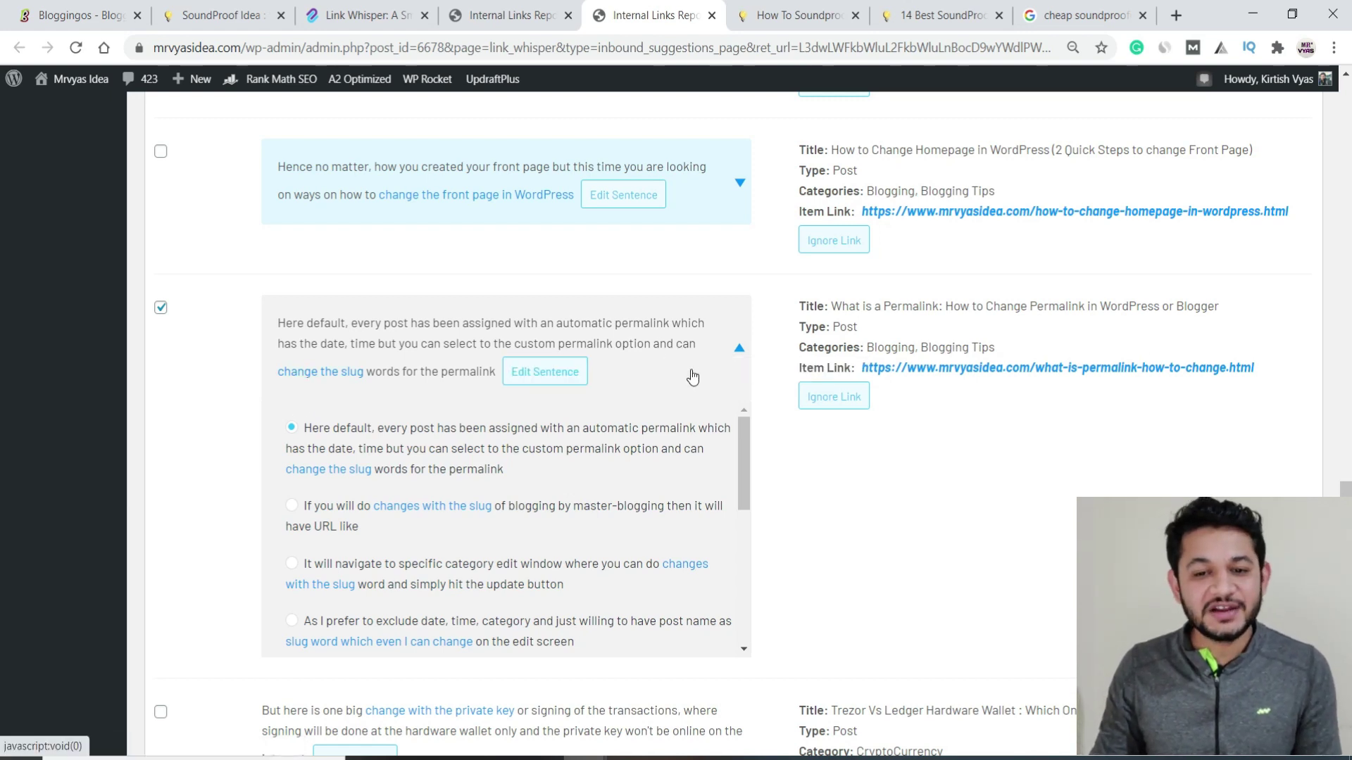
click(688, 345)
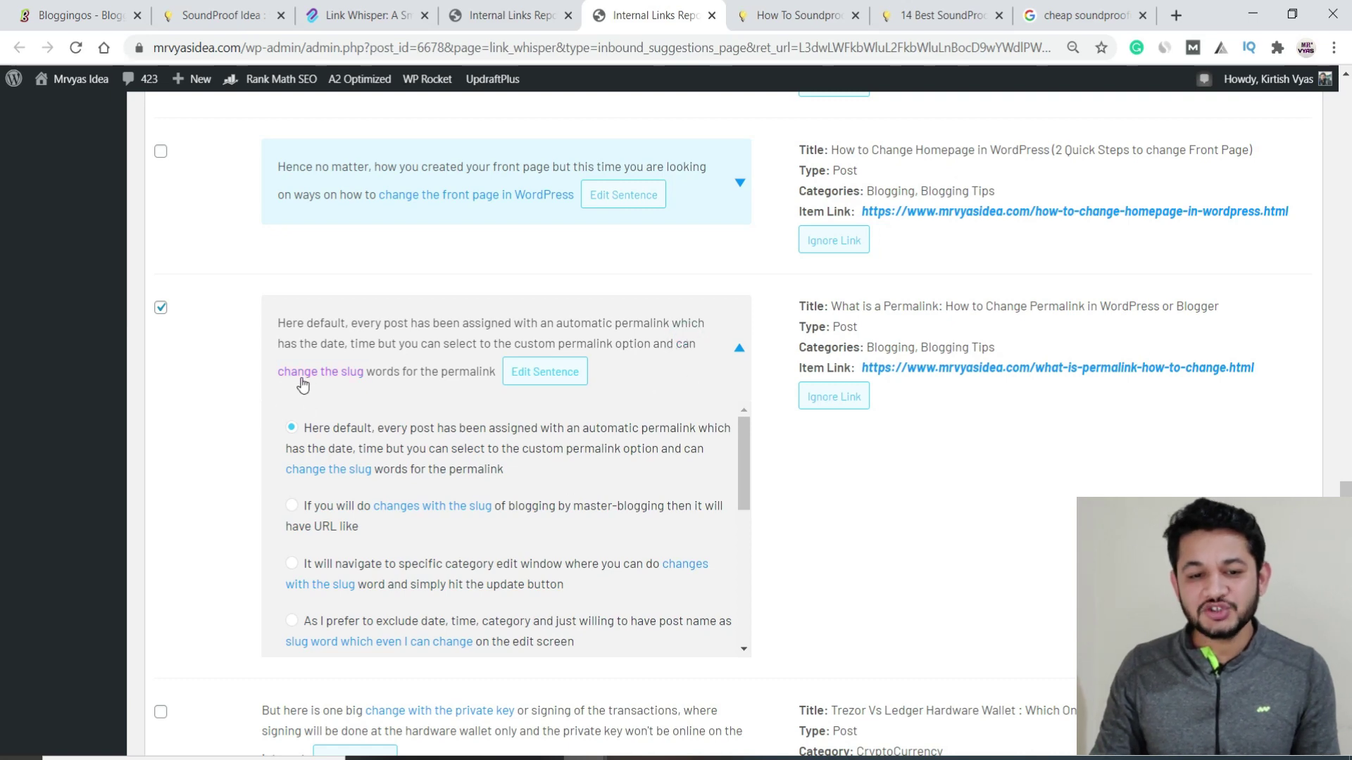
Add the selected inbound link to the slug post and search its inbound suggestions for the keyword "slug"
scroll(172, 338, up, 10)
click(188, 426)
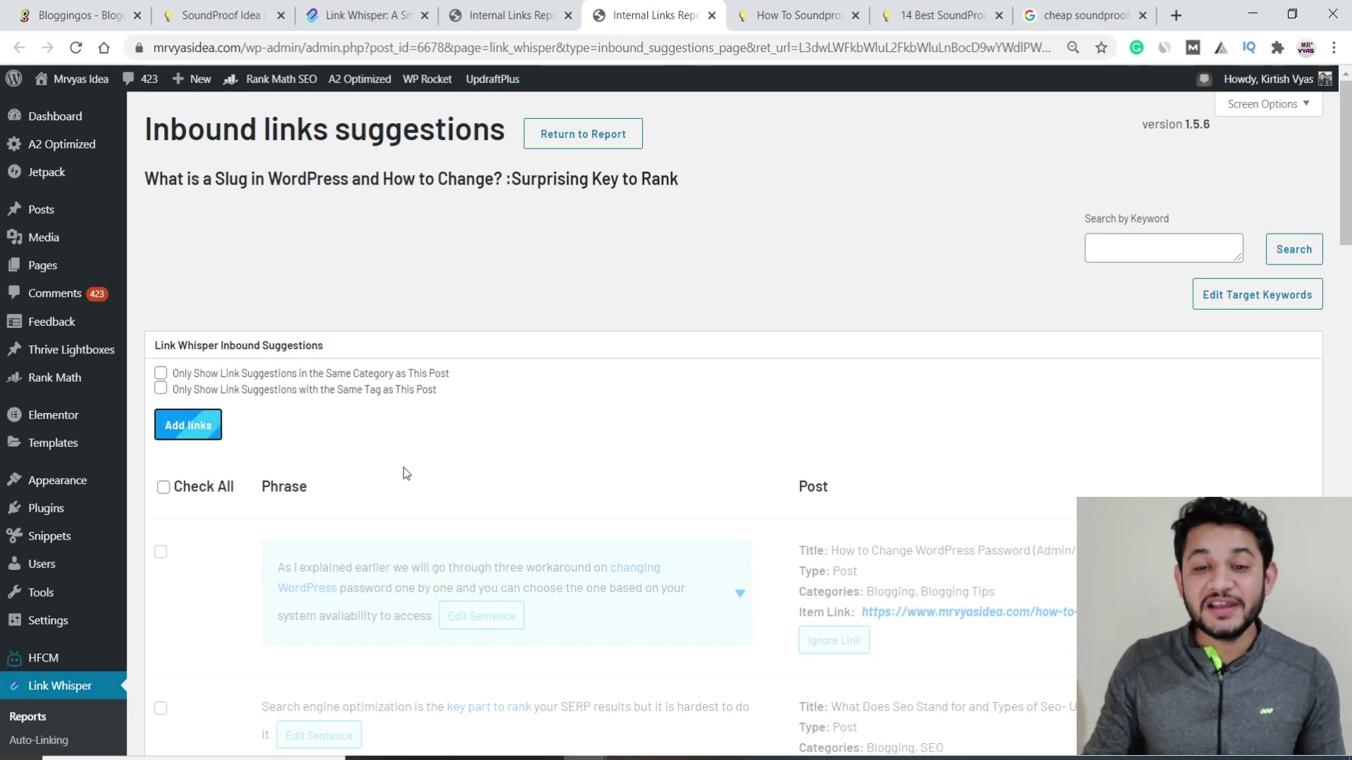
drag(688, 173, 187, 184)
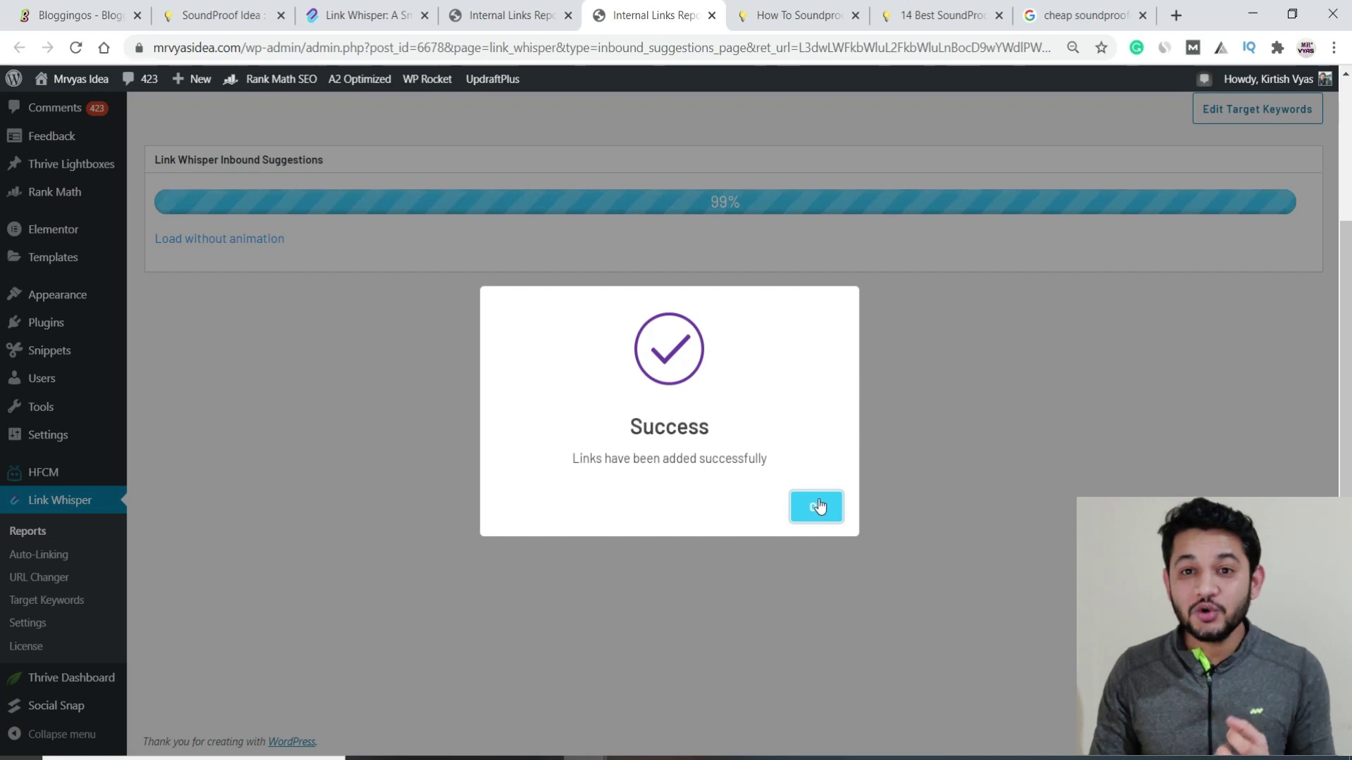
click(815, 509)
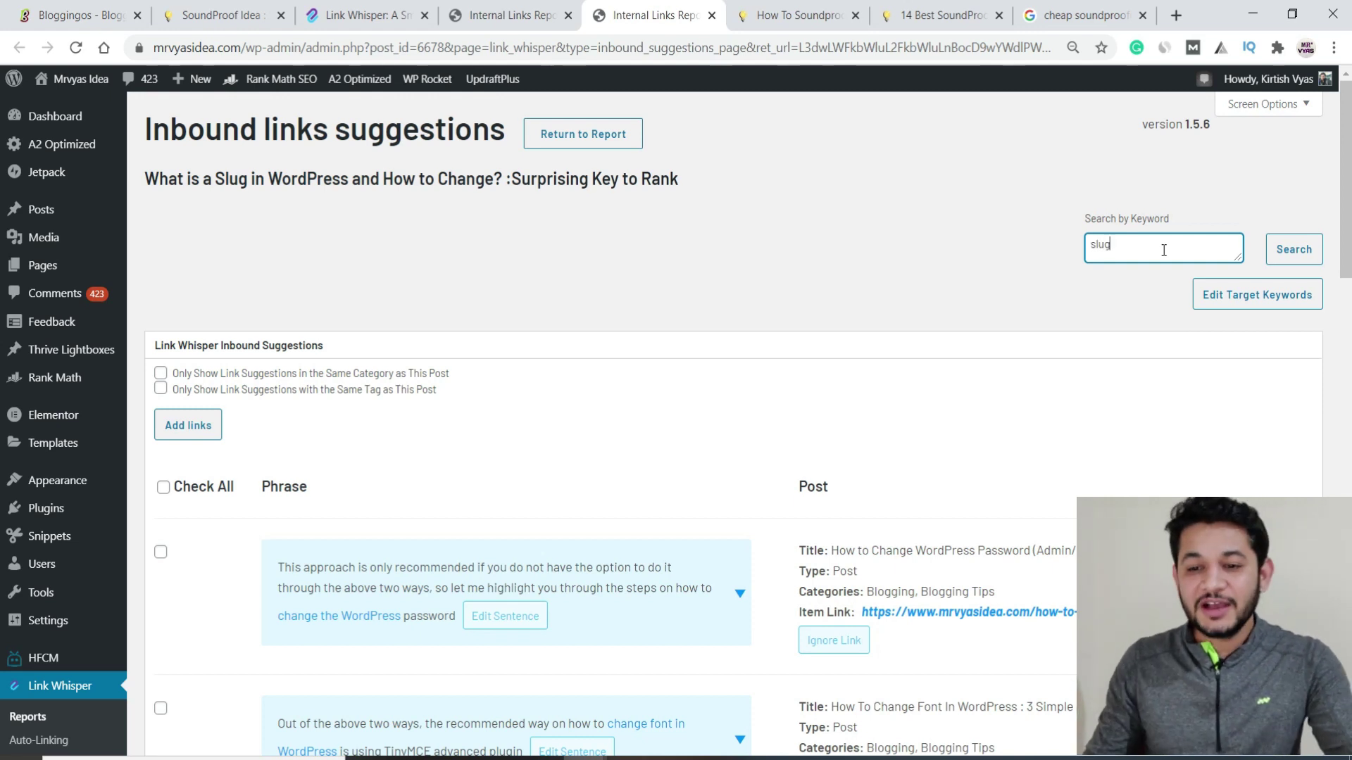
click(1311, 251)
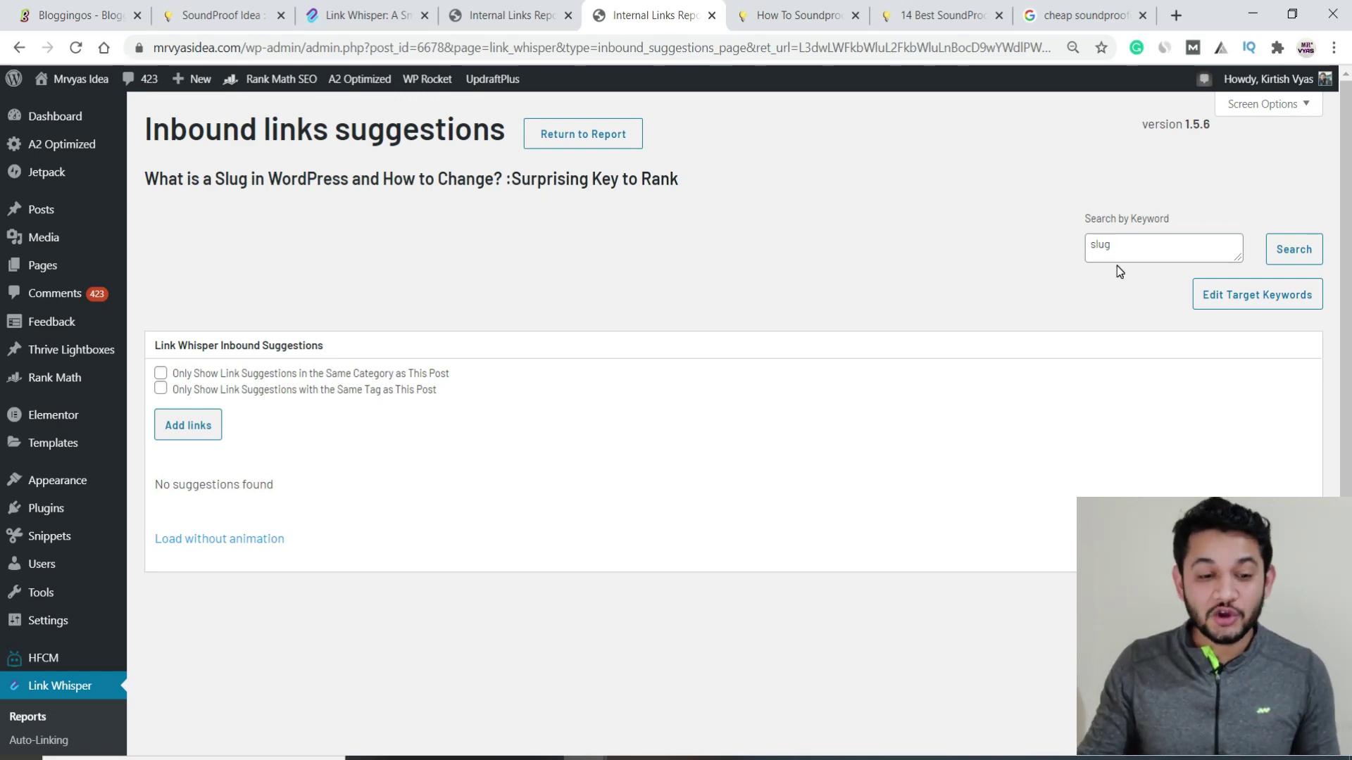
Return to the orphaned posts report, then open the Link Whisper dashboard and review its link stats
click(507, 14)
scroll(378, 434, up, 9)
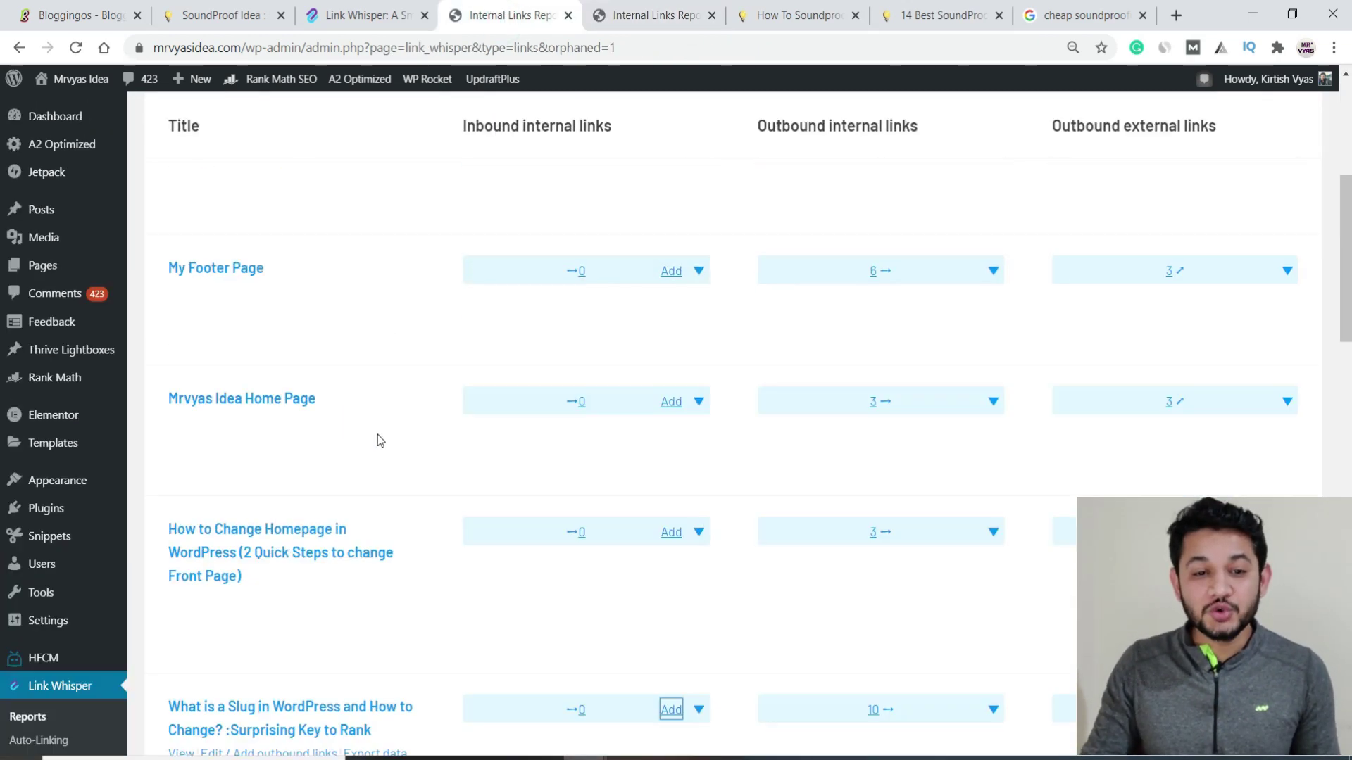
scroll(378, 441, down, 3)
click(36, 533)
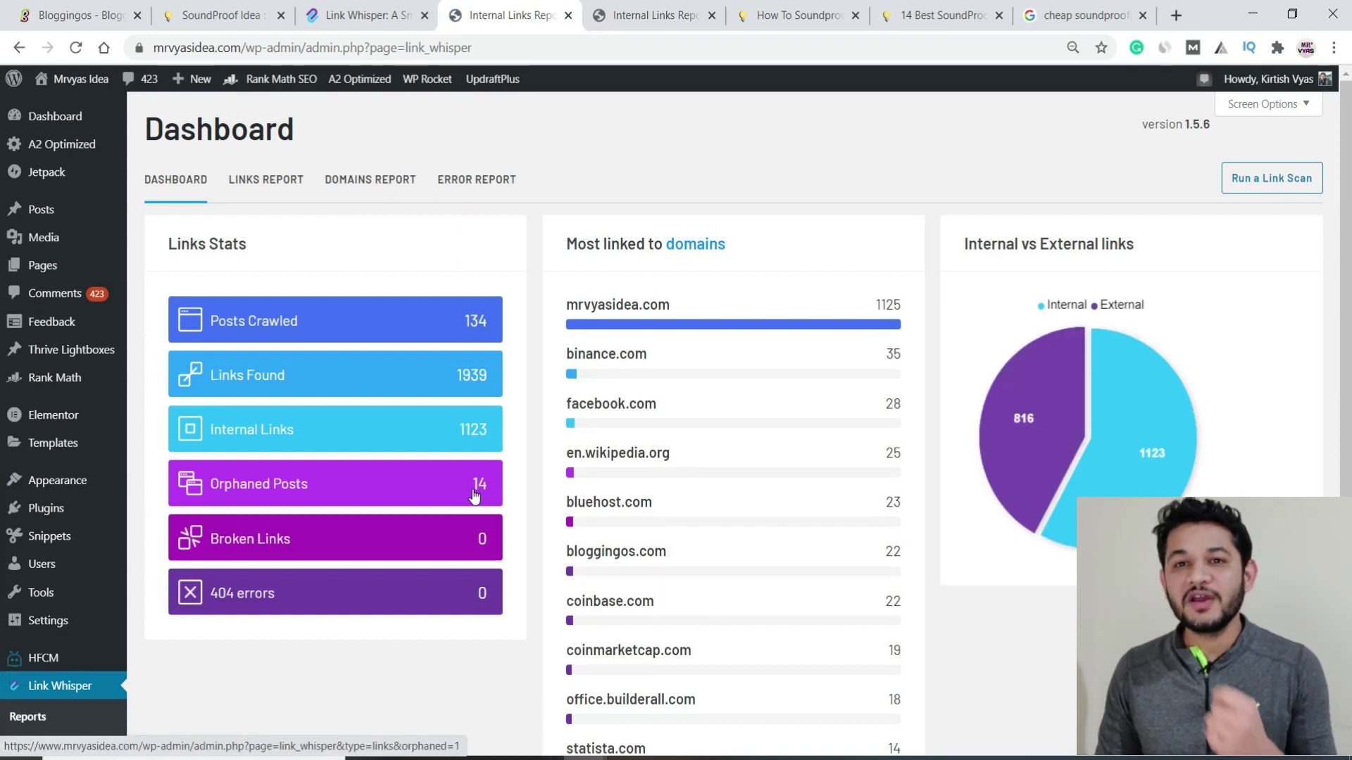
mouse_move(1224, 459)
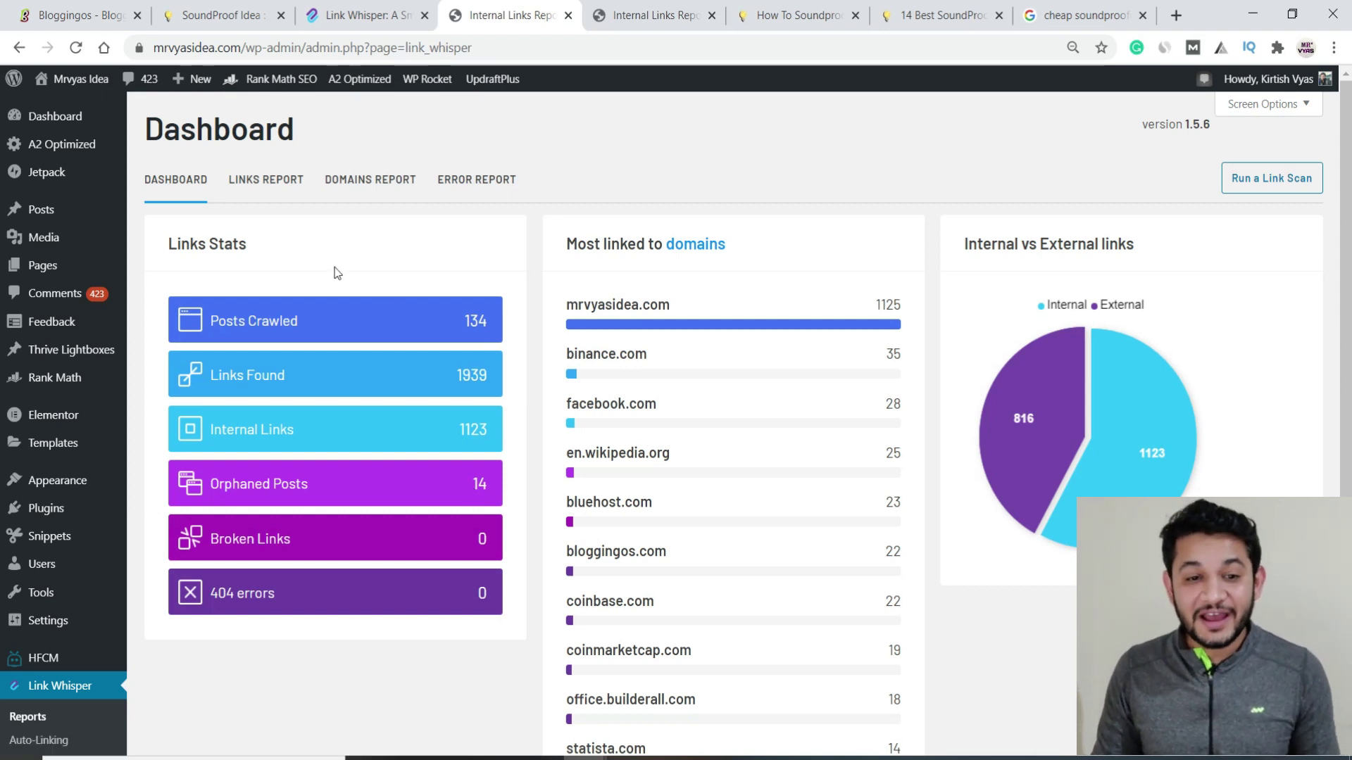
Open the Internal Links Report and look through the inbound and outbound link columns of the listed posts
click(281, 195)
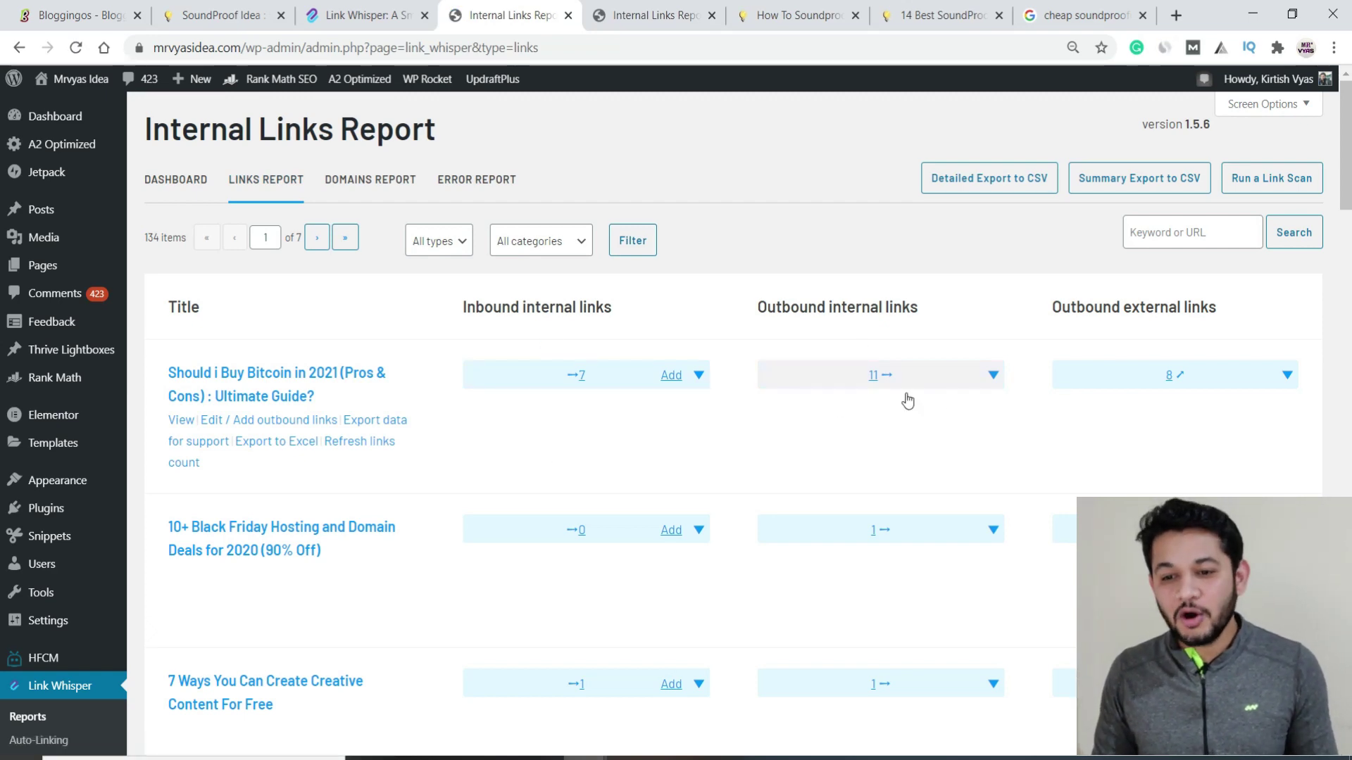
scroll(368, 417, down, 5)
scroll(367, 416, up, 5)
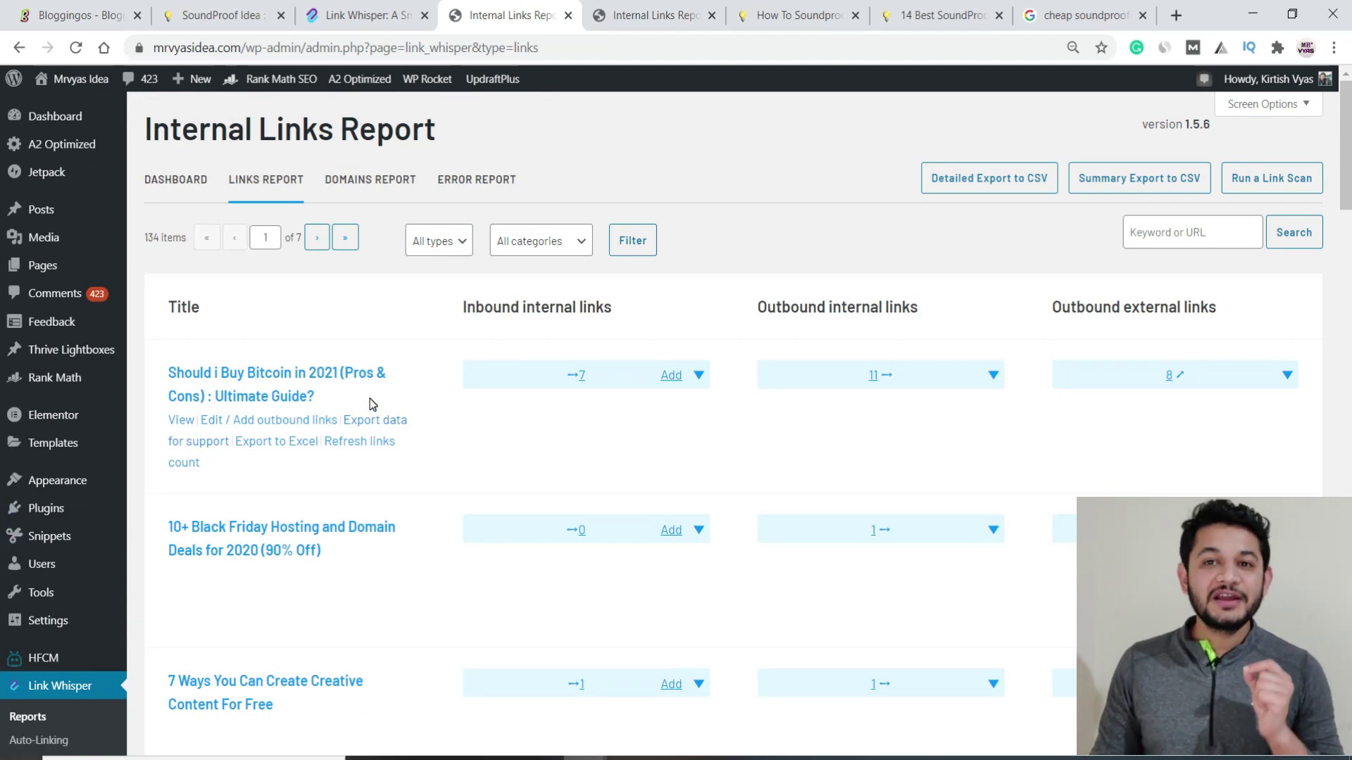